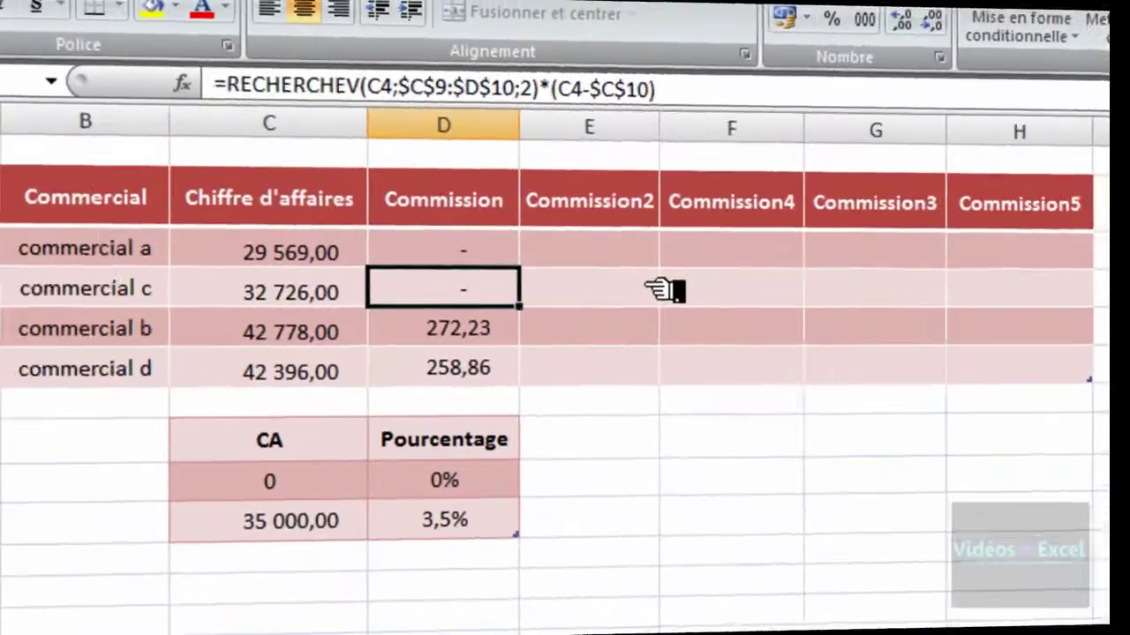
Select a cell in the empty Commission2 column of the commission worksheet
{"action": "left_click", "coordinate": [654, 289]}
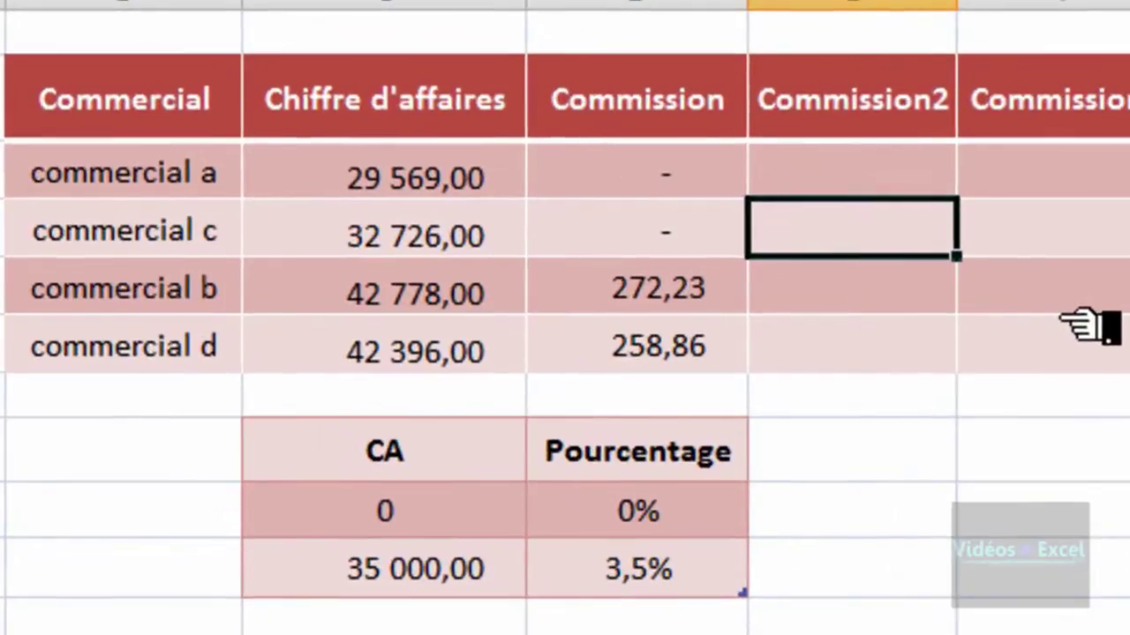
{"action": "left_click_drag", "start_coordinate": [892, 179], "coordinate": [893, 339]}
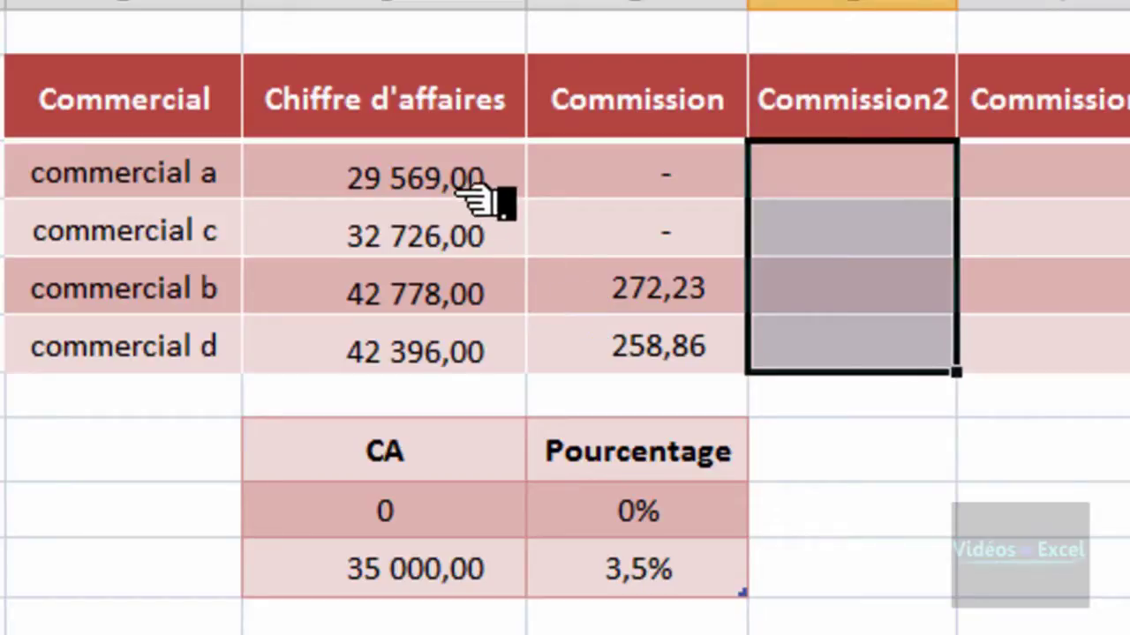
{"action": "left_click_drag", "start_coordinate": [477, 181], "coordinate": [453, 351]}
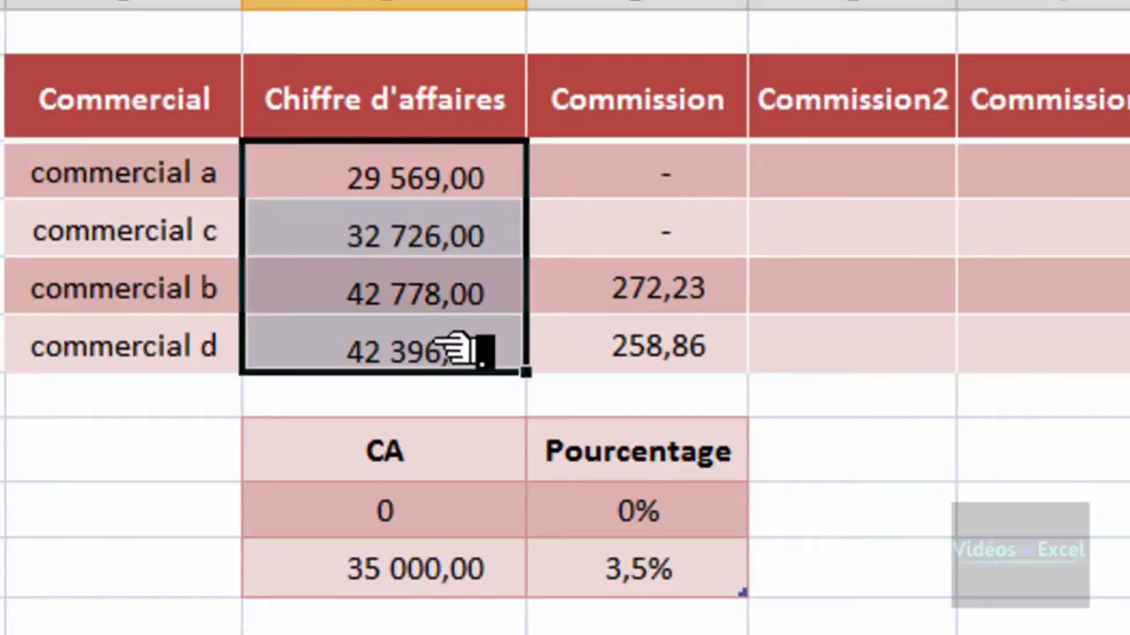
{"action": "left_click", "coordinate": [397, 196]}
{"action": "left_click_drag", "start_coordinate": [466, 524], "coordinate": [617, 558]}
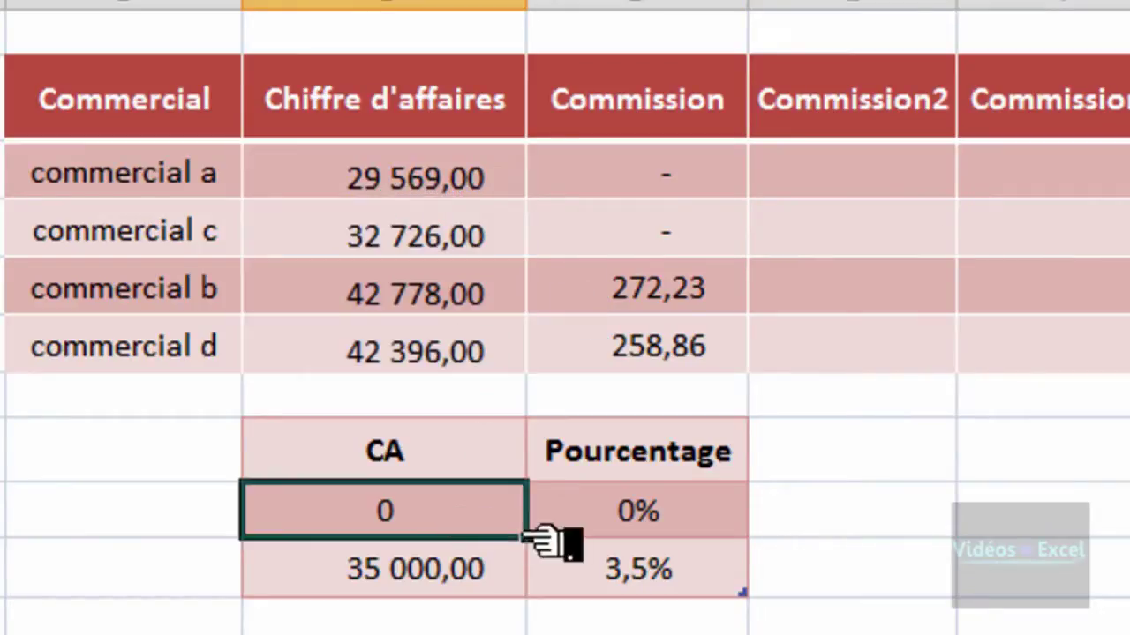
{"action": "left_click", "coordinate": [479, 579]}
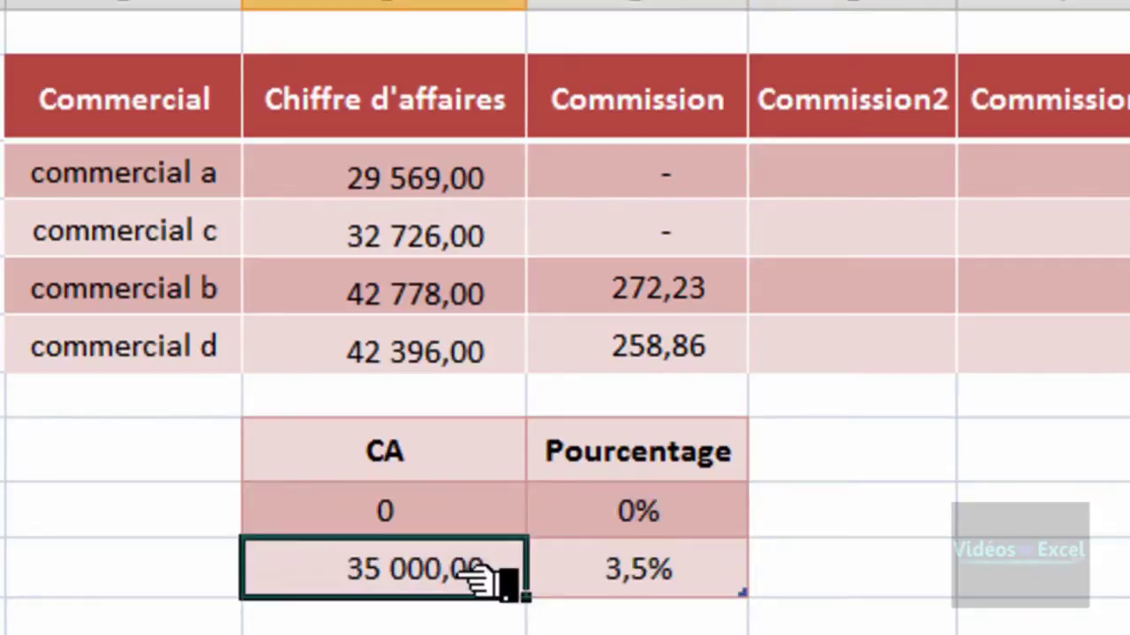
{"action": "left_click", "coordinate": [634, 578]}
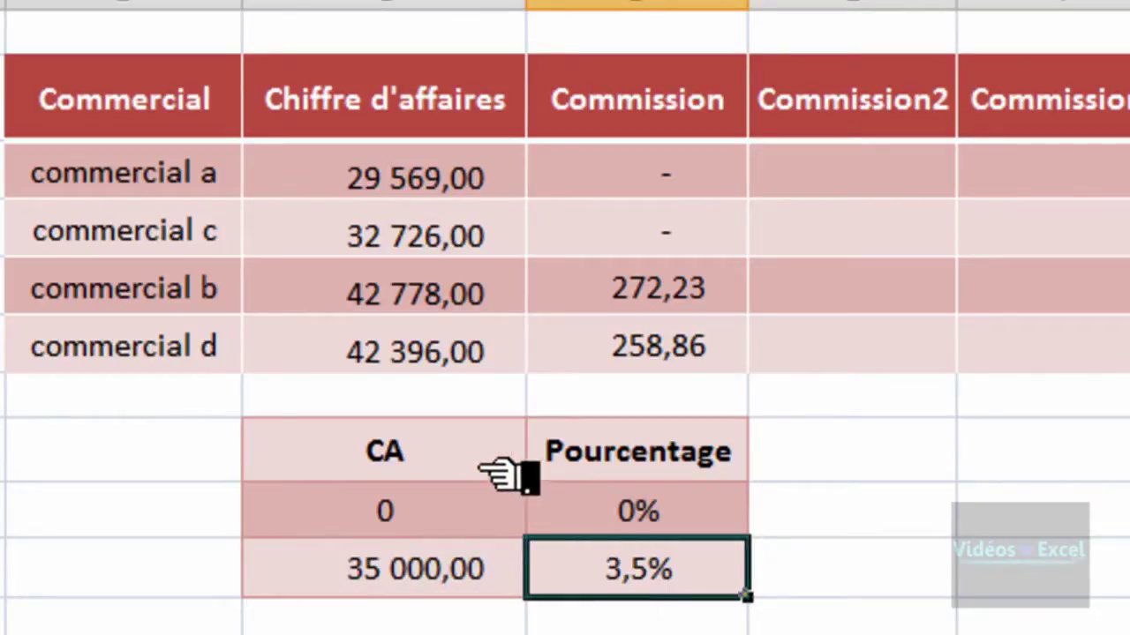
{"action": "left_click", "coordinate": [638, 519]}
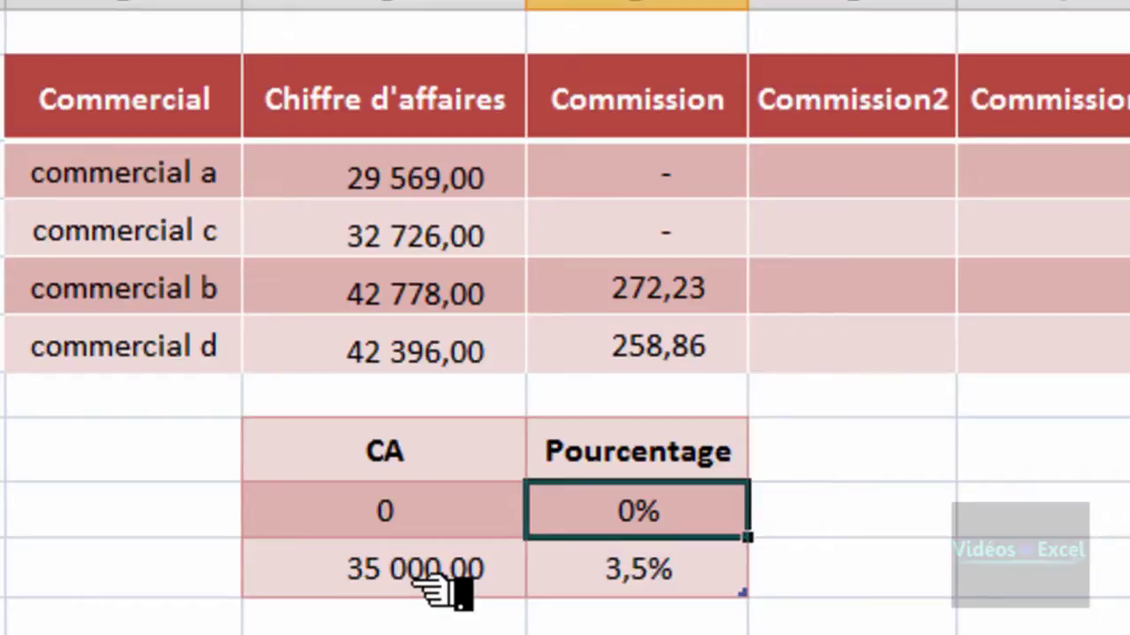
{"action": "left_click", "coordinate": [618, 579]}
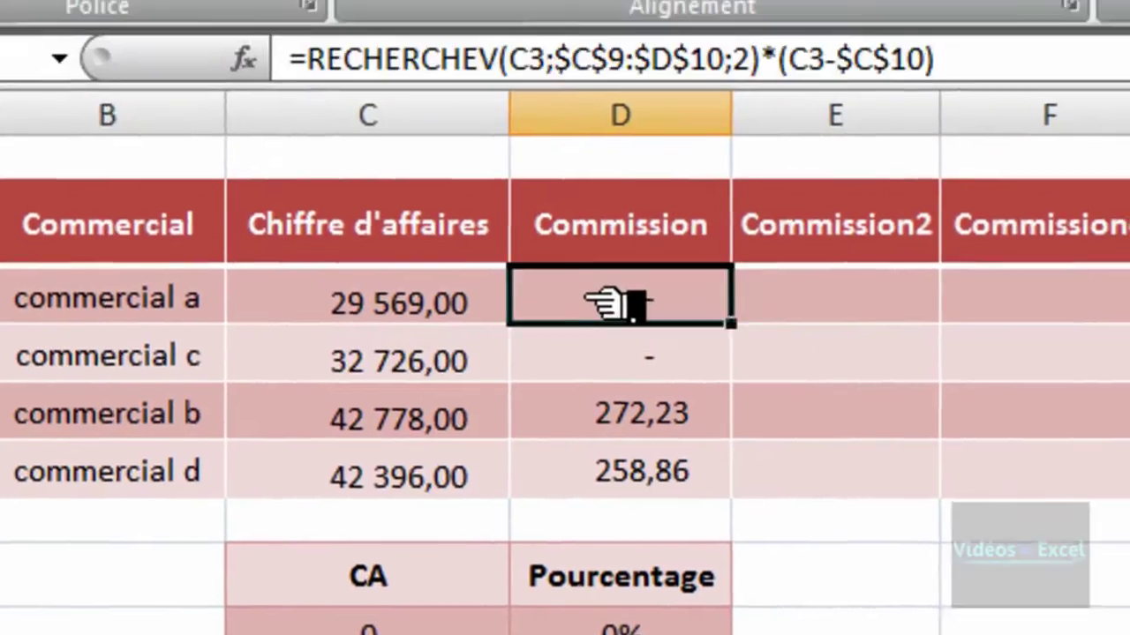
Inspect the Commission column's RECHERCHEV formula, then select the four empty Commission2 cells
{"action": "left_click_drag", "start_coordinate": [605, 303], "coordinate": [622, 497]}
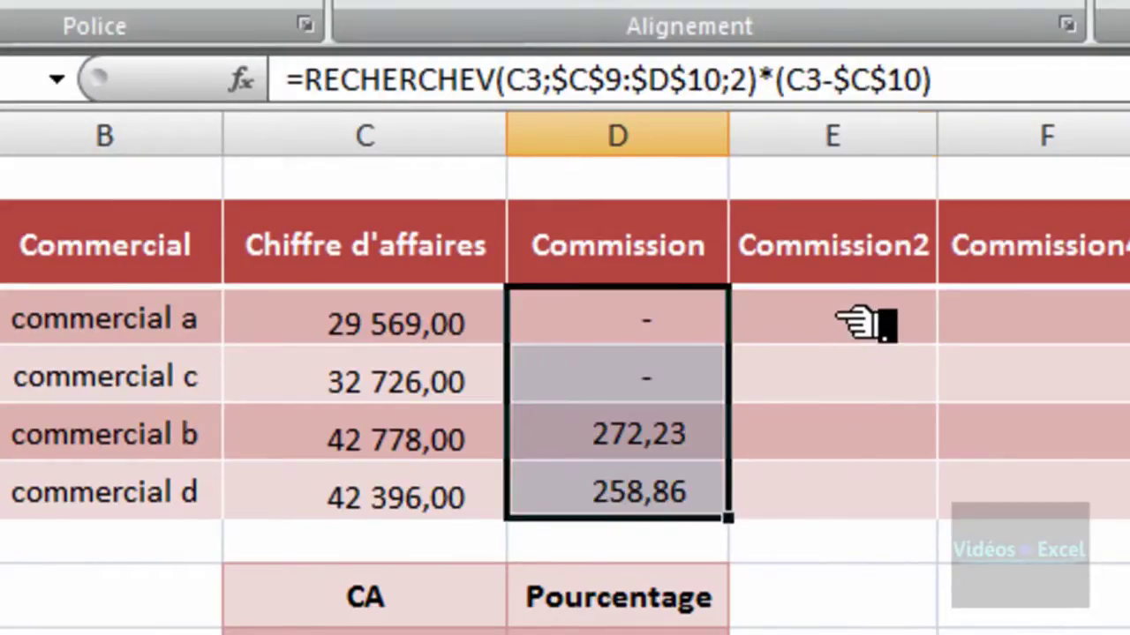
{"action": "left_click_drag", "start_coordinate": [860, 325], "coordinate": [852, 492]}
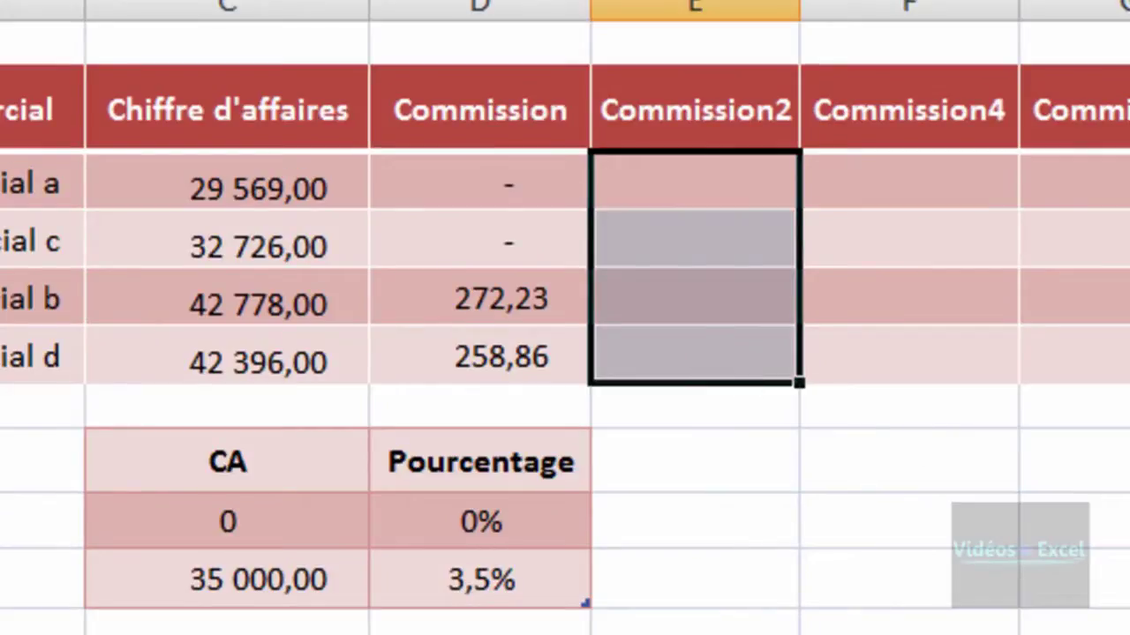
Begin E3's formula as =SI(C3>=$C$10; with the threshold reference made absolute
{"action": "type", "text": "=si"}
{"action": "key", "text": "Tab"}
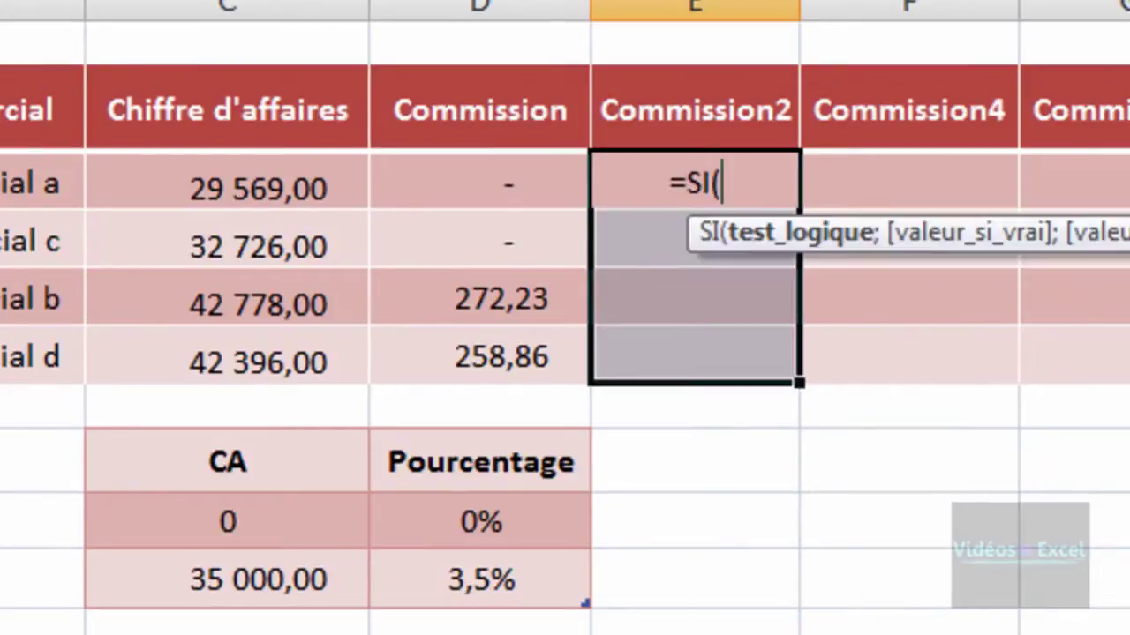
{"action": "left_click_drag", "start_coordinate": [933, 263], "coordinate": [906, 479]}
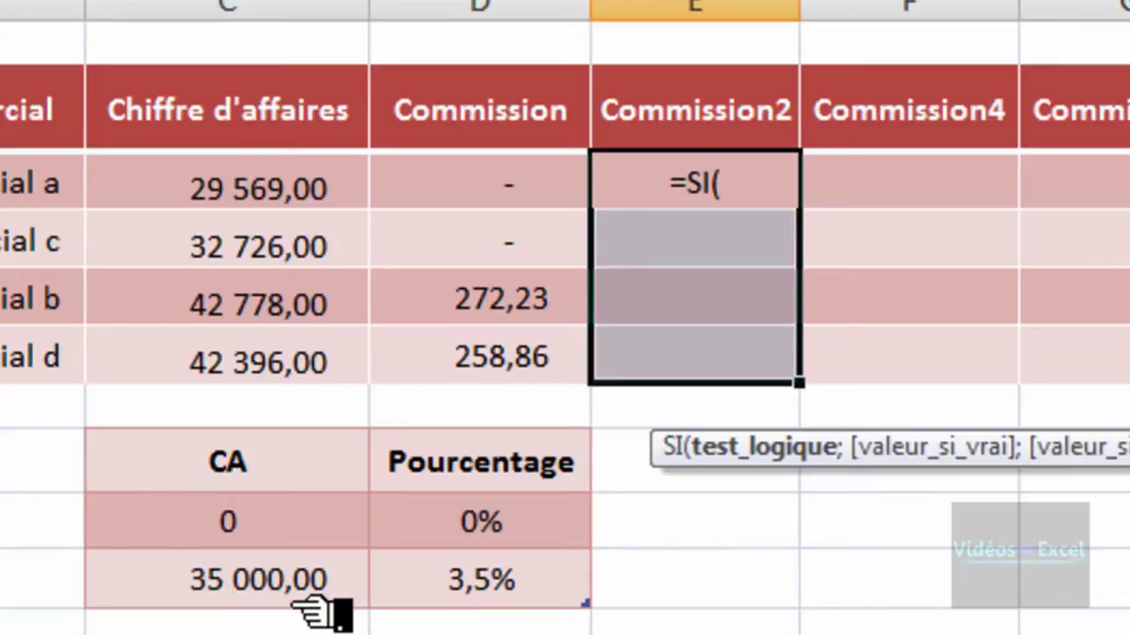
{"action": "left_click", "coordinate": [303, 190]}
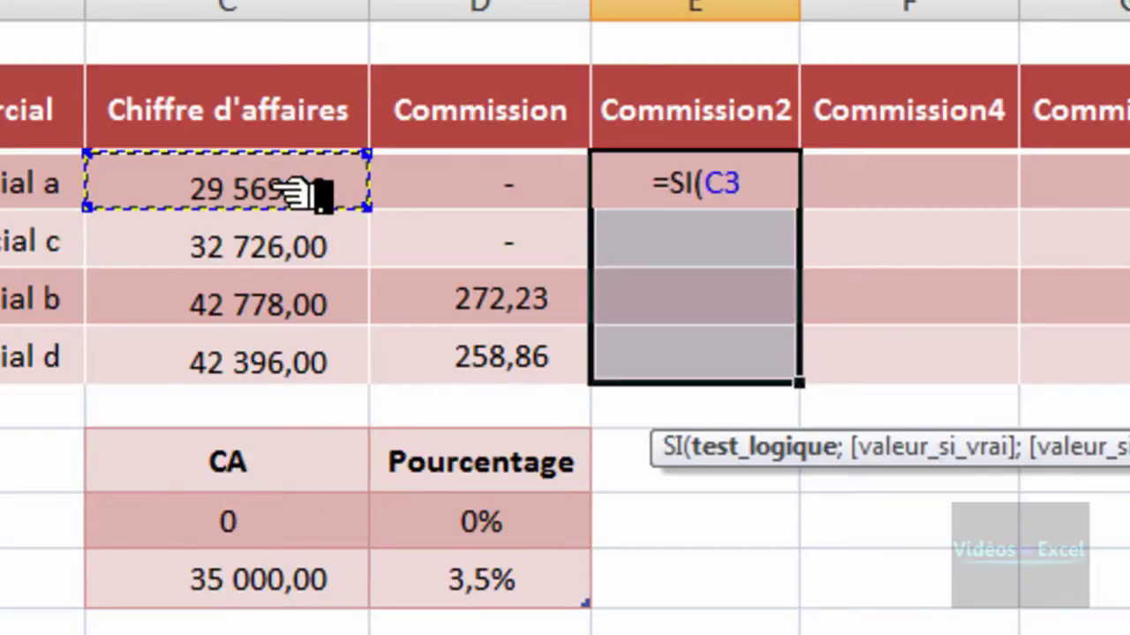
{"action": "type", "text": ">"}
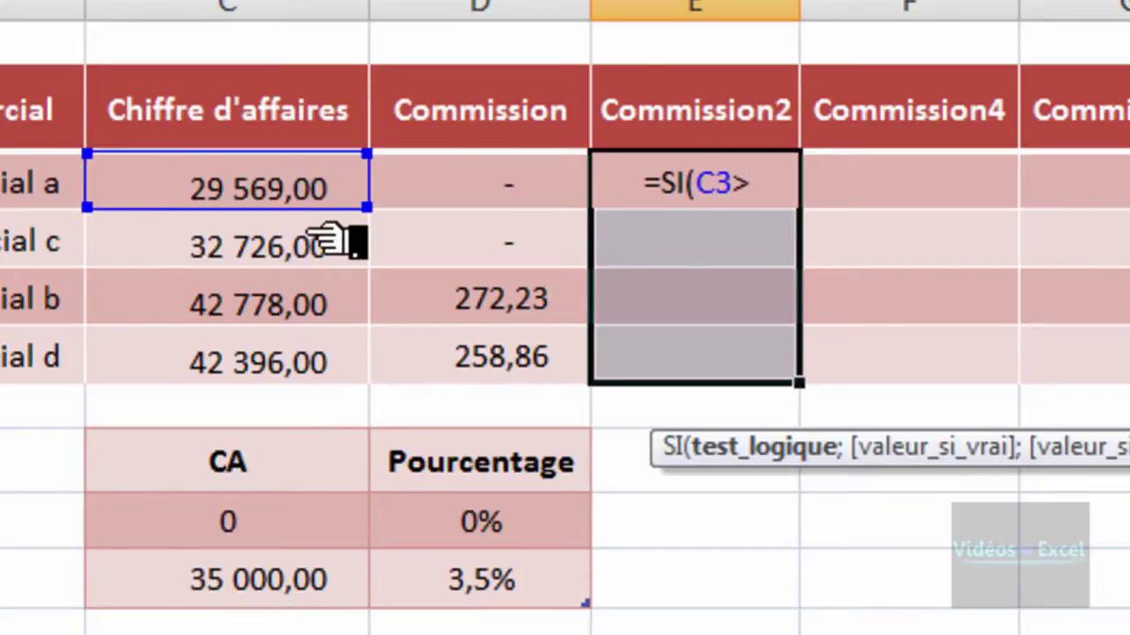
{"action": "type", "text": "="}
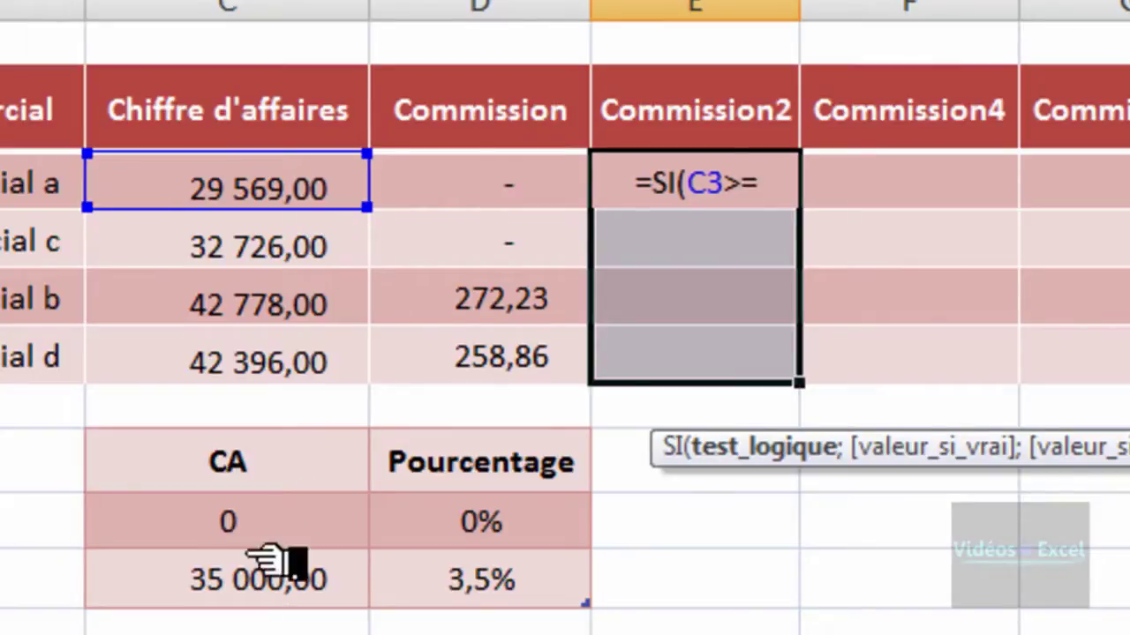
{"action": "left_click", "coordinate": [265, 578]}
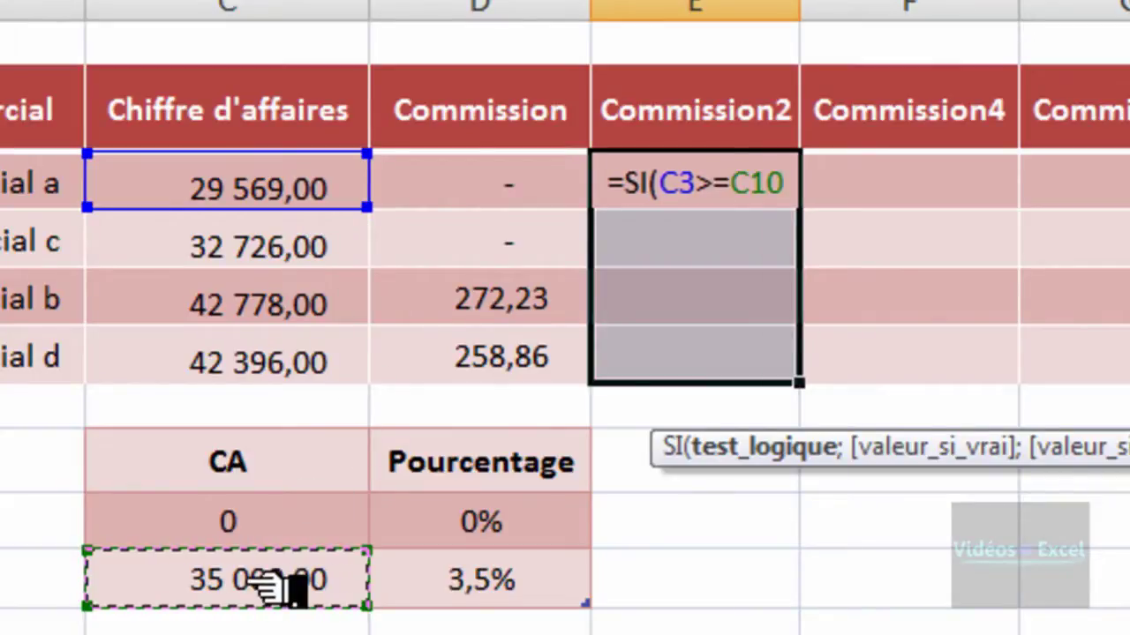
{"action": "key", "text": "F4"}
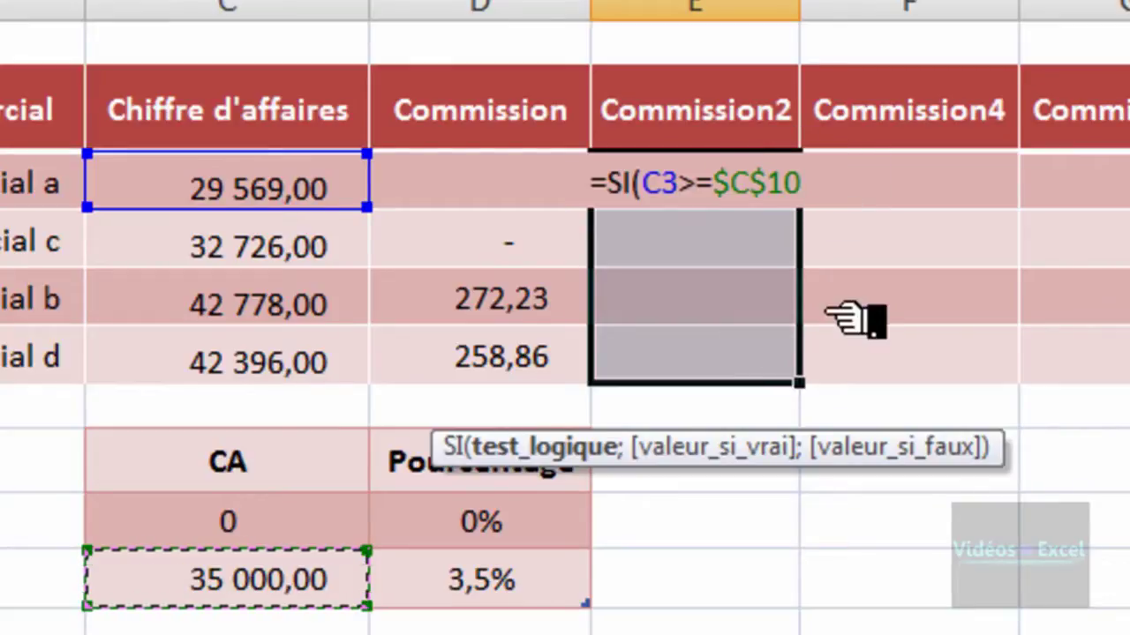
{"action": "type", "text": ";"}
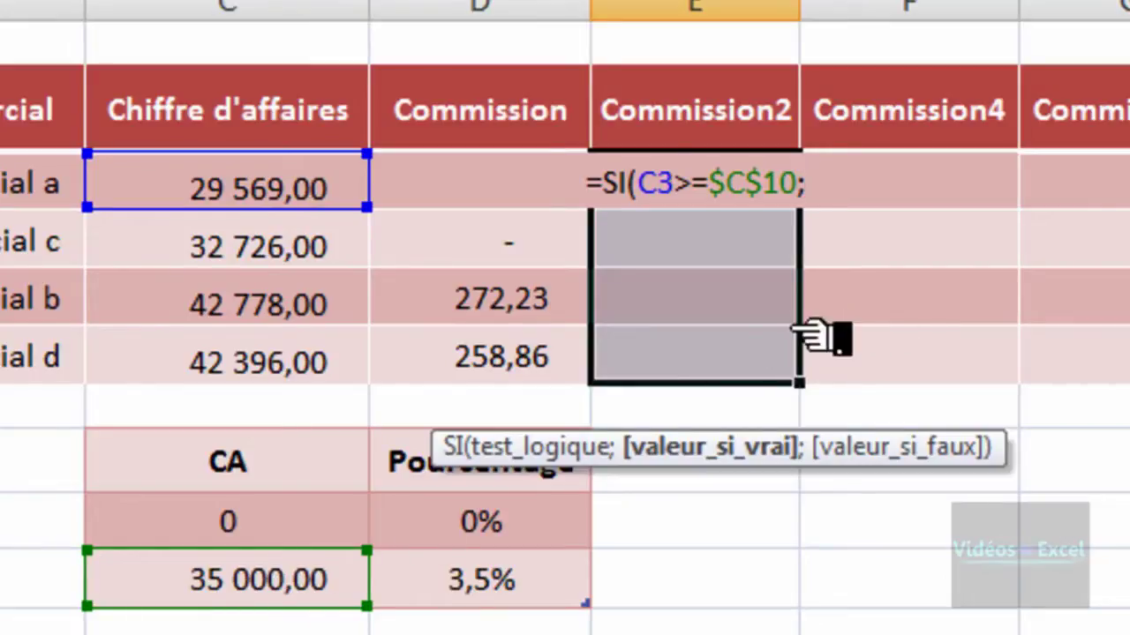
Add the true-value expression ($C$10-C3) after the threshold test
{"action": "left_click", "coordinate": [314, 593]}
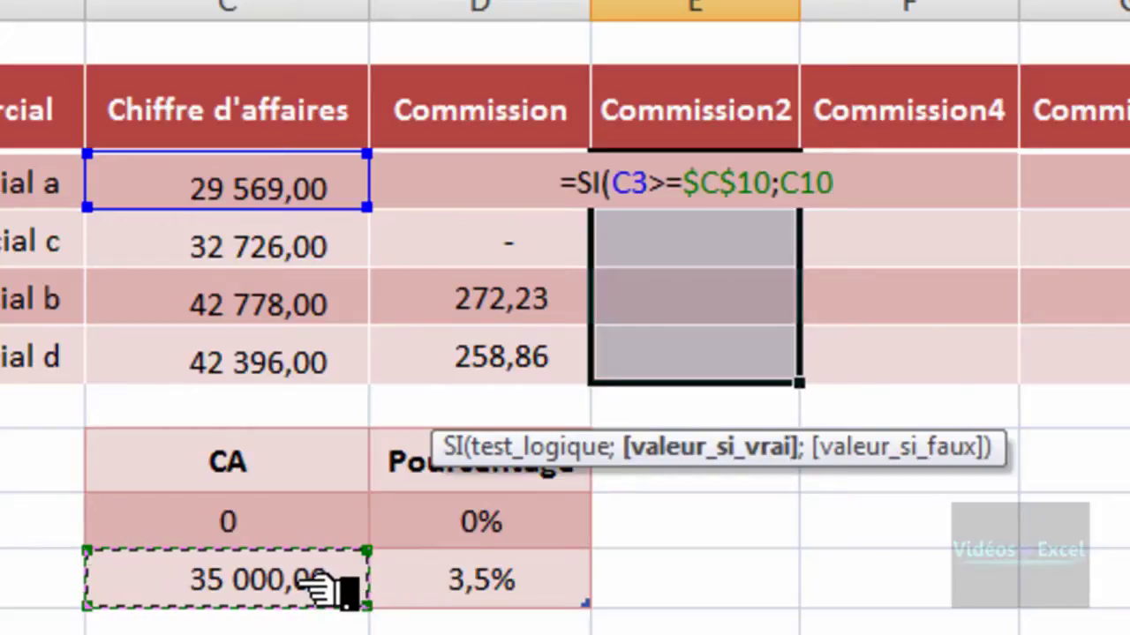
{"action": "type", "text": "-"}
{"action": "left_click", "coordinate": [300, 199]}
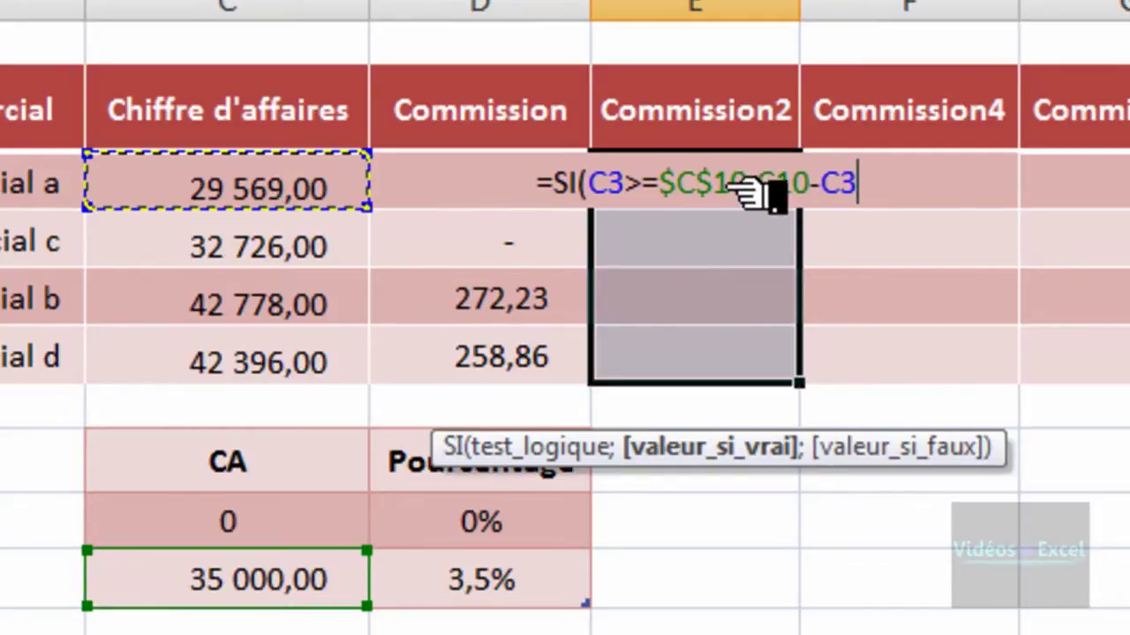
{"action": "left_click", "coordinate": [792, 183]}
{"action": "key", "text": "F4"}
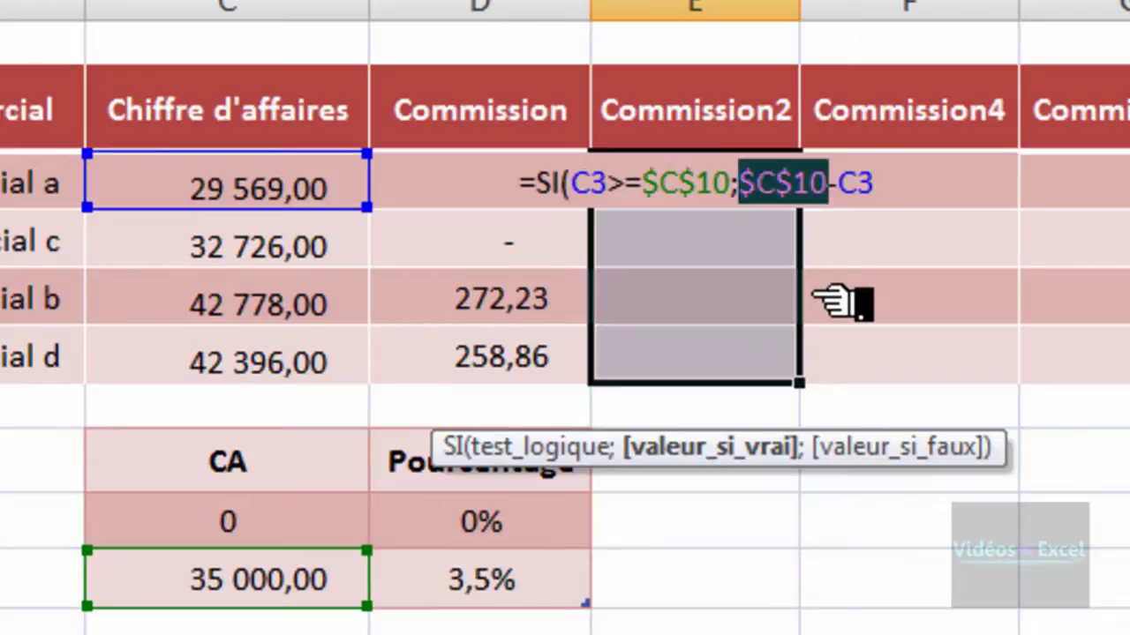
{"action": "left_click", "coordinate": [891, 190]}
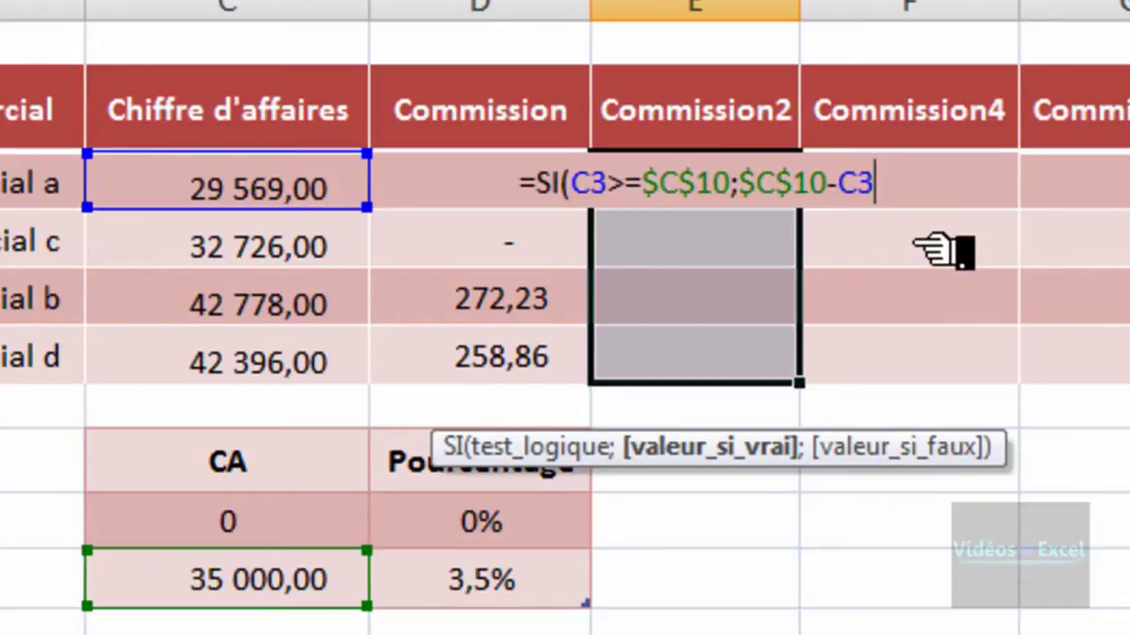
{"action": "type", "text": ")"}
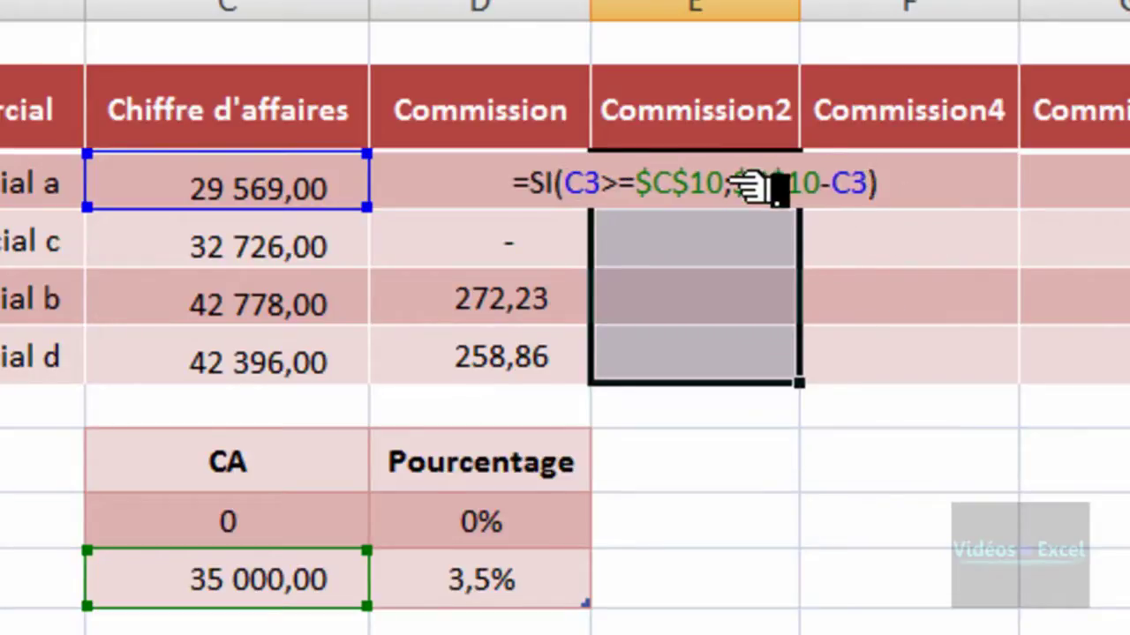
{"action": "left_click", "coordinate": [731, 184]}
{"action": "type", "text": "("}
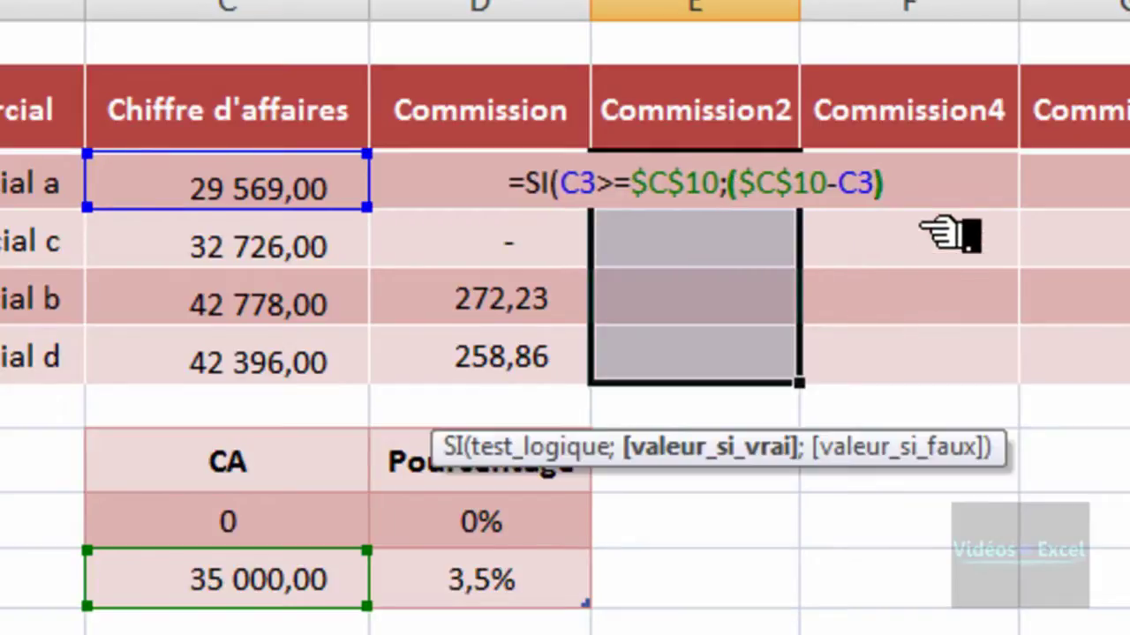
{"action": "left_click", "coordinate": [918, 196]}
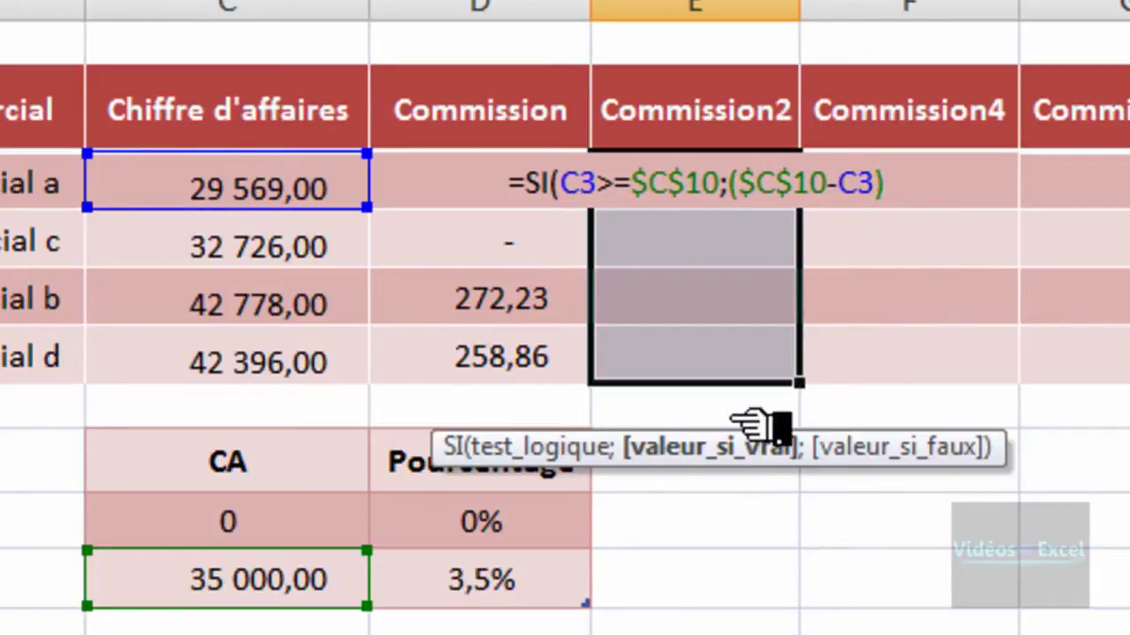
Multiply by the absolute 3,5% rate $D$10, use 0 as the false value, and fill E3:E6
{"action": "type", "text": "*"}
{"action": "left_click", "coordinate": [509, 580]}
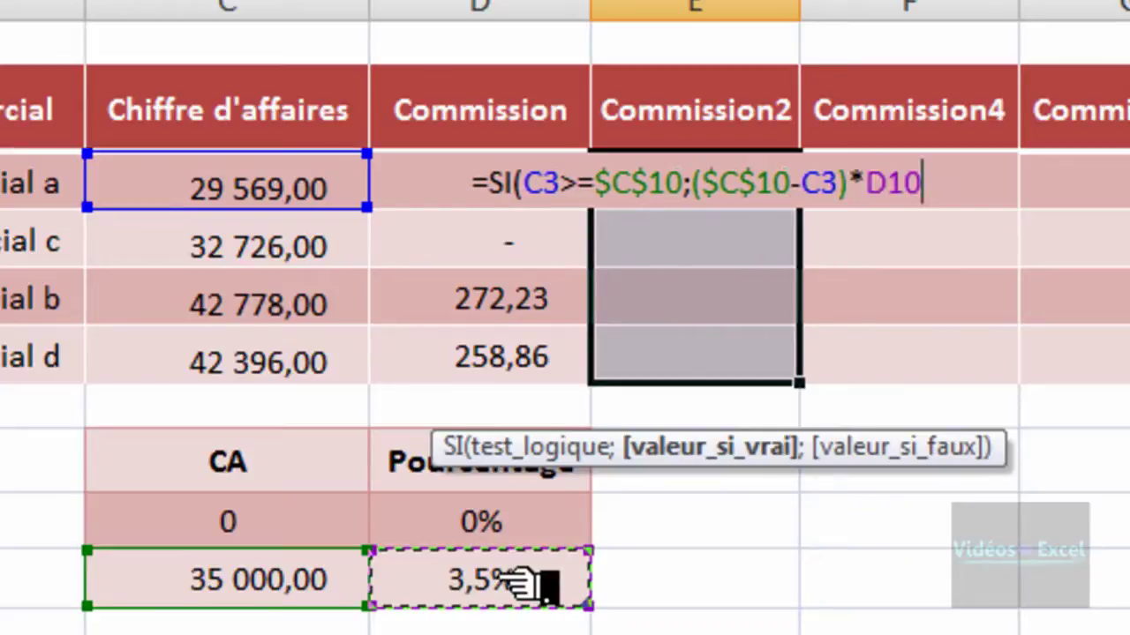
{"action": "key", "text": "F4"}
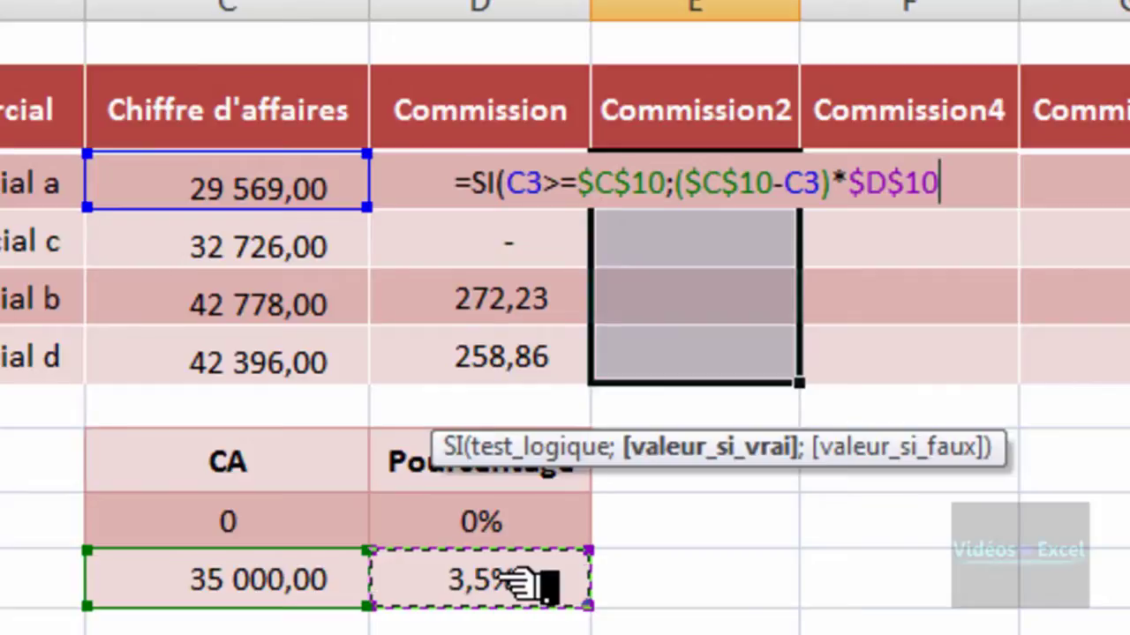
{"action": "type", "text": ";"}
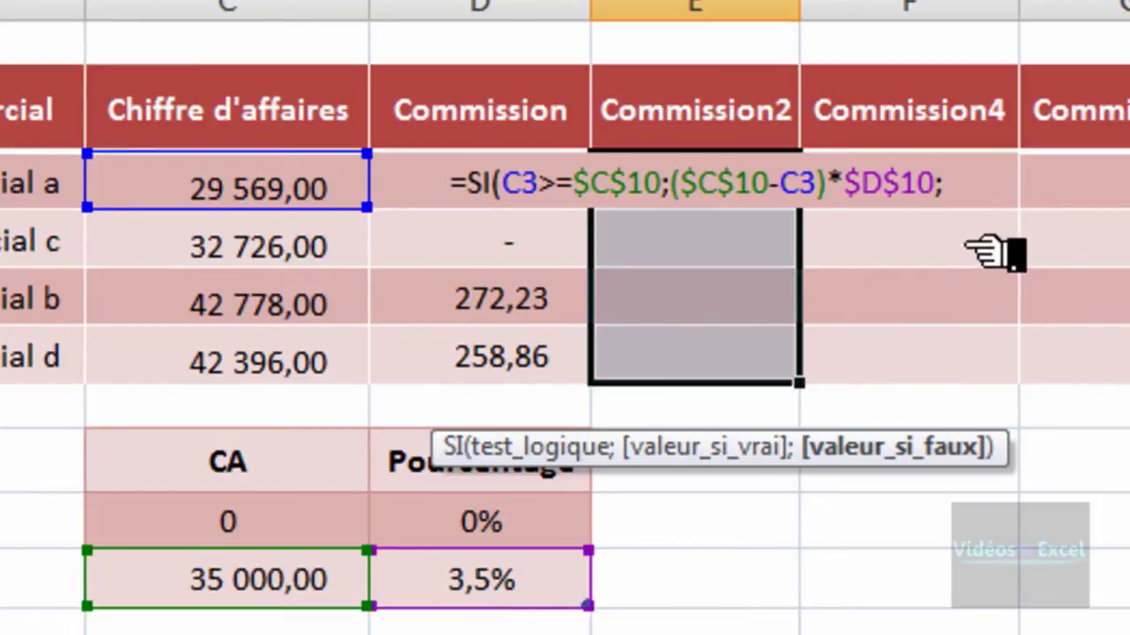
{"action": "type", "text": "0"}
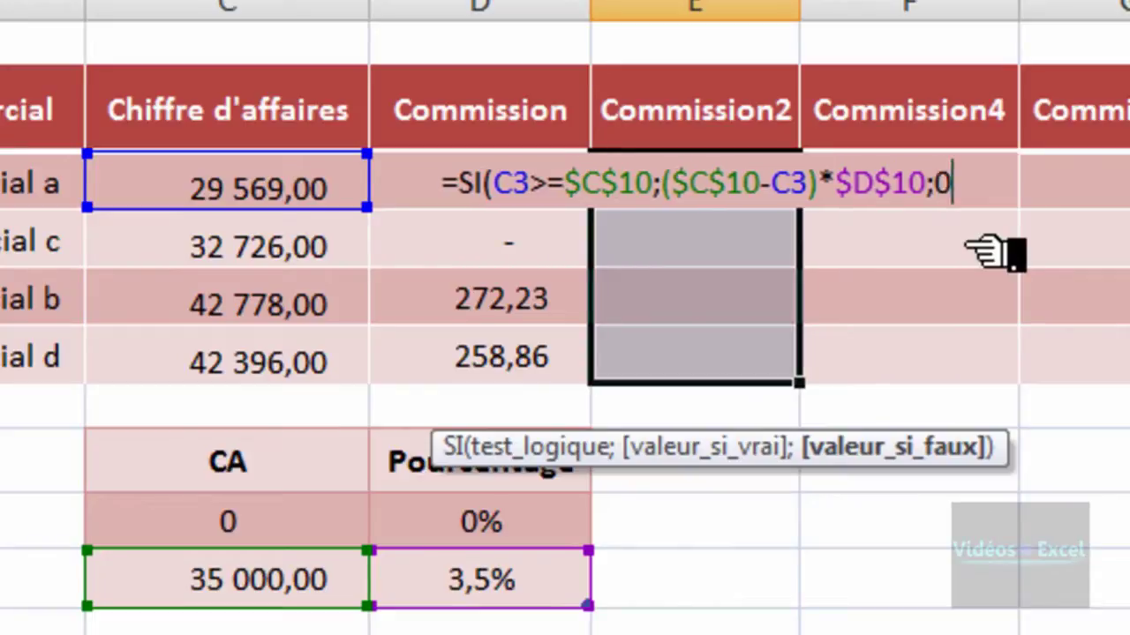
{"action": "type", "text": ")"}
{"action": "key", "text": "ctrl+Return"}
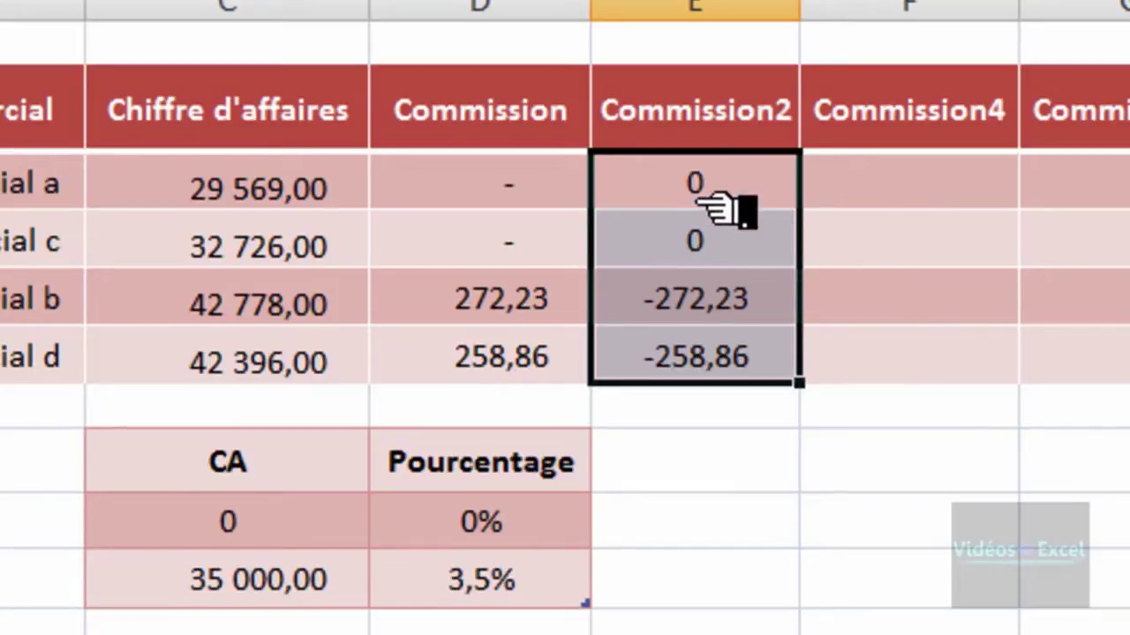
Change ($C$10-C3) to (C3-$C$10) in all four Commission2 cells E3:E6
{"action": "left_click", "coordinate": [754, 357]}
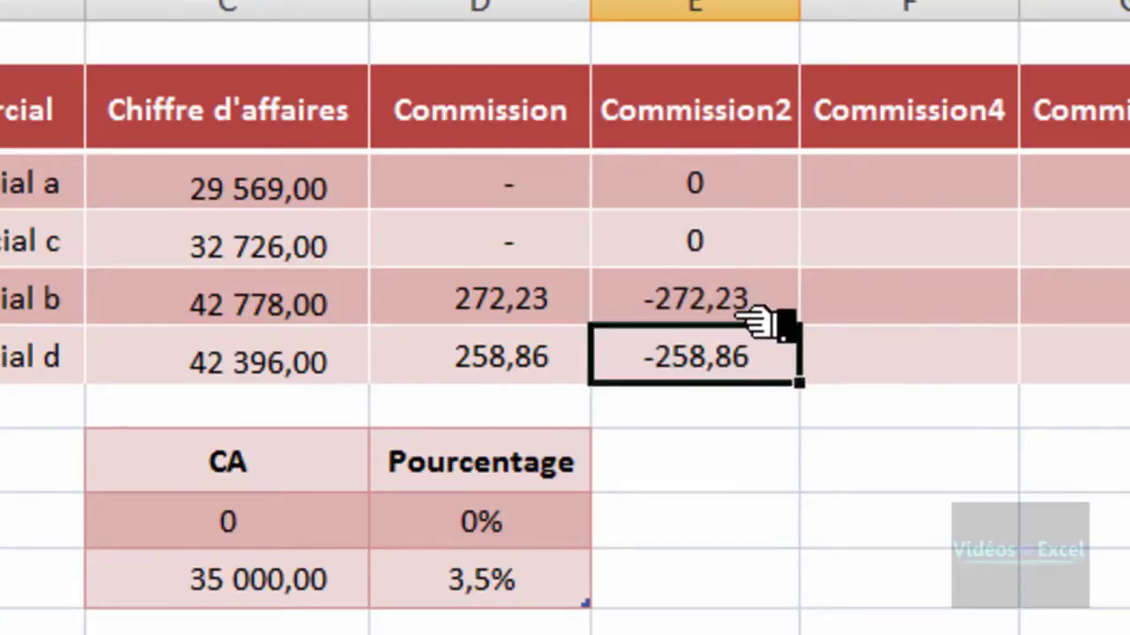
{"action": "left_click_drag", "start_coordinate": [750, 184], "coordinate": [750, 363]}
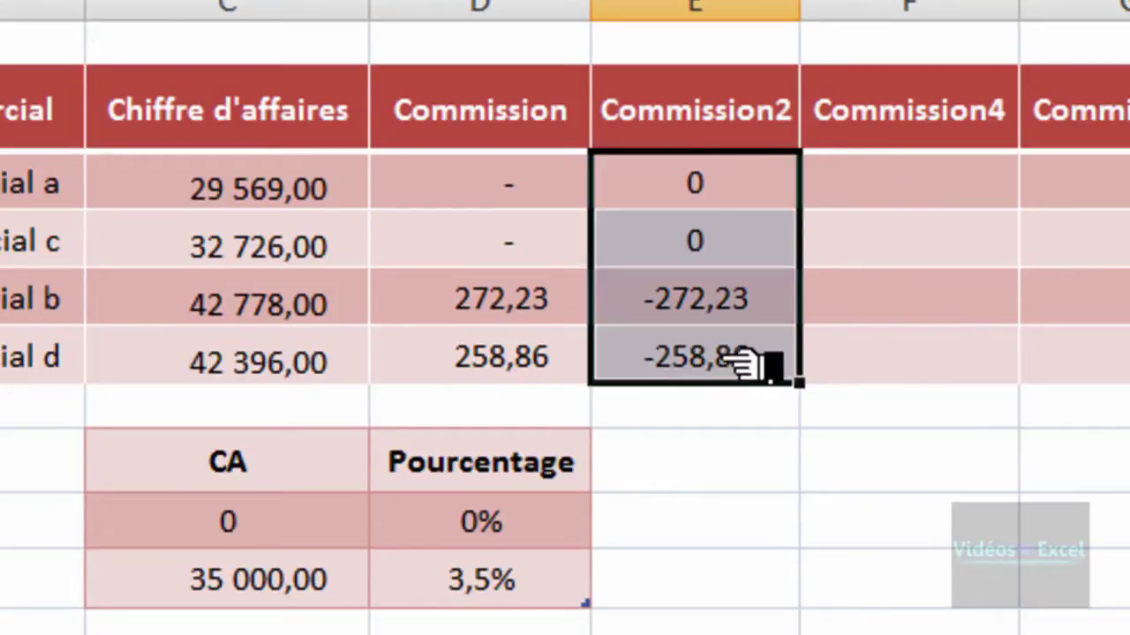
{"action": "key", "text": "F2"}
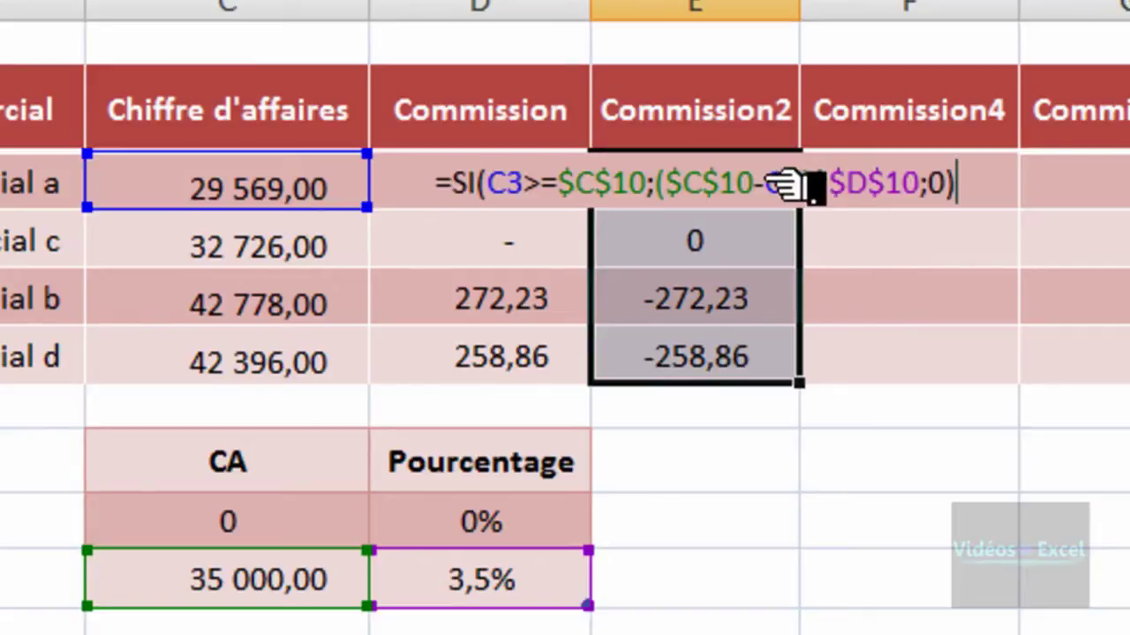
{"action": "left_click_drag", "start_coordinate": [763, 185], "coordinate": [668, 184]}
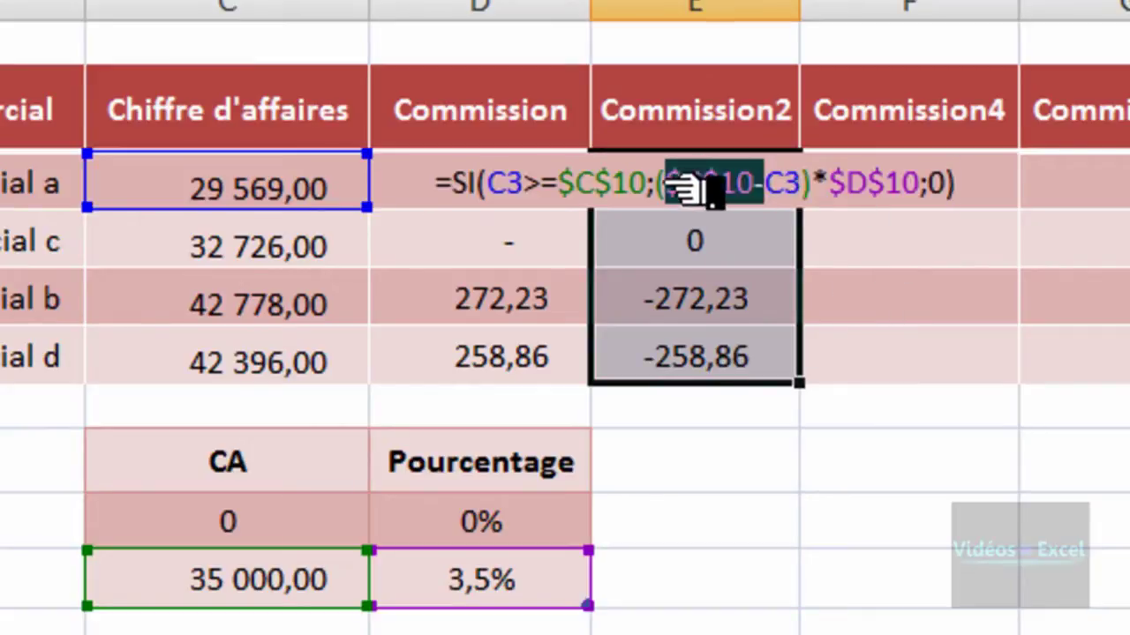
{"action": "key", "text": "Delete"}
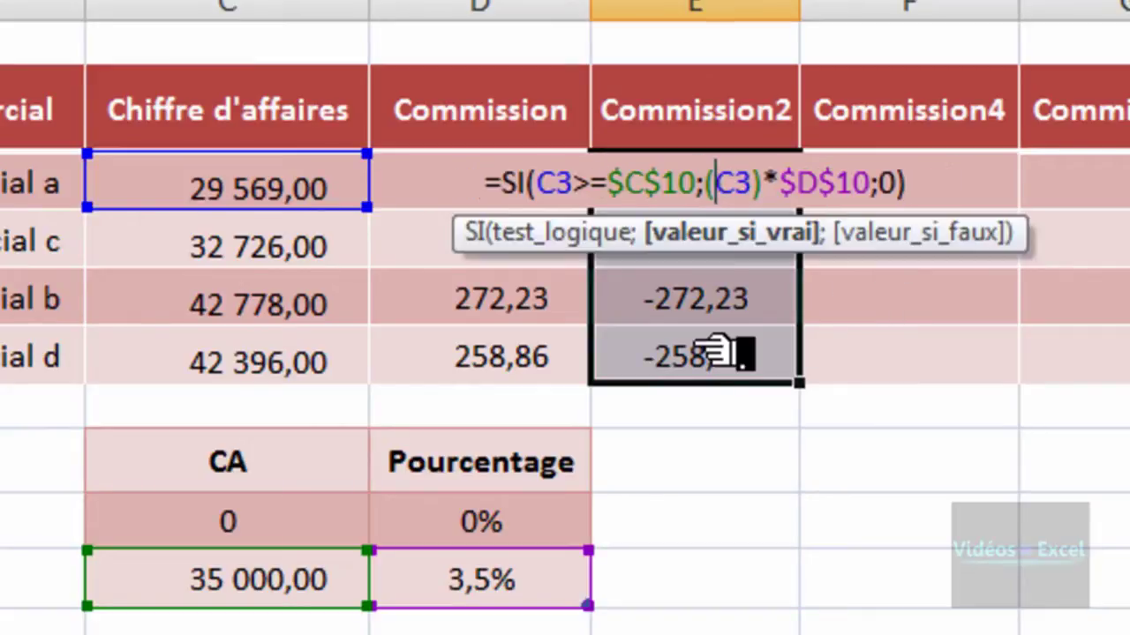
{"action": "key", "text": "Right"}
{"action": "key", "text": "Right"}
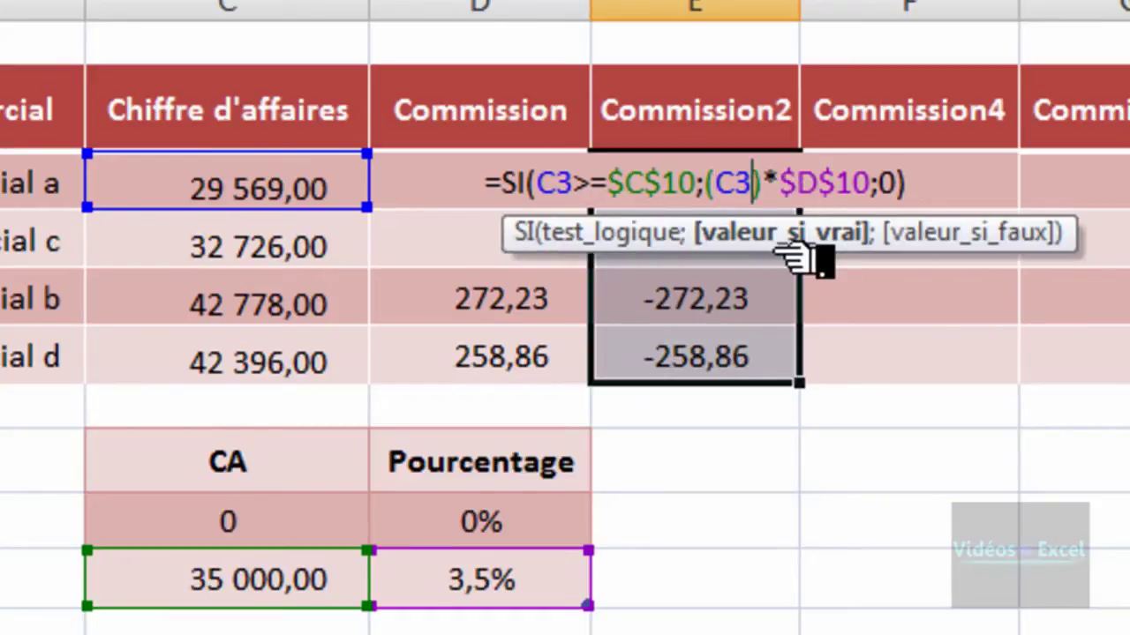
{"action": "type", "text": "-$C$10-"}
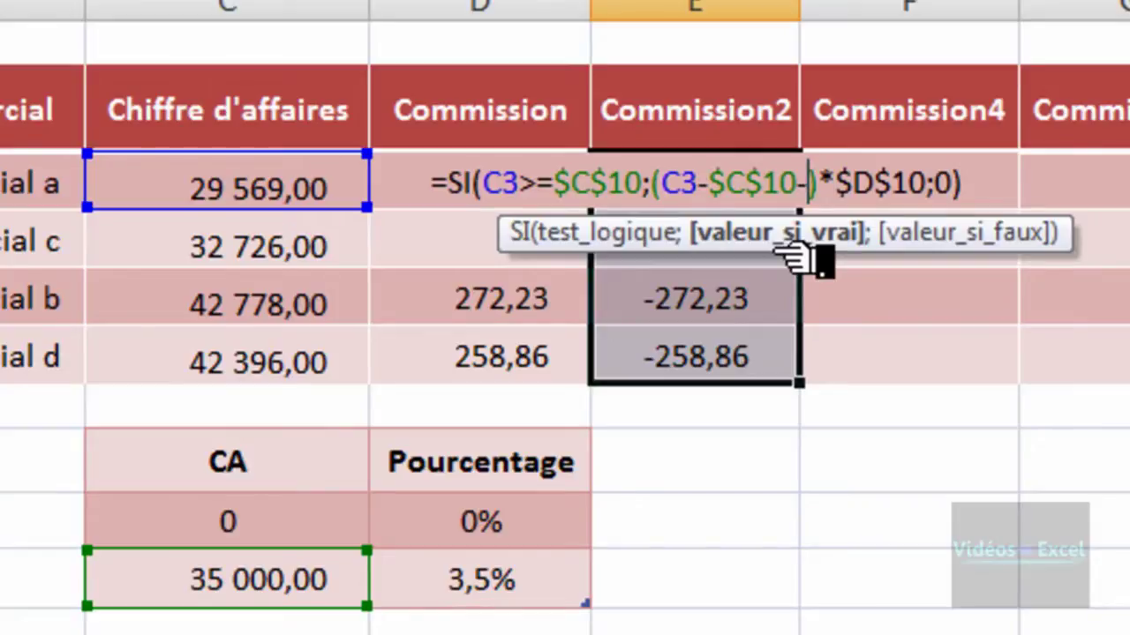
{"action": "key", "text": "BackSpace"}
{"action": "key", "text": "ctrl+Return"}
Compare Commission2 results with revenues, the 35 000,00 threshold and Commission, then inspect E5's formula
{"action": "left_click", "coordinate": [775, 254]}
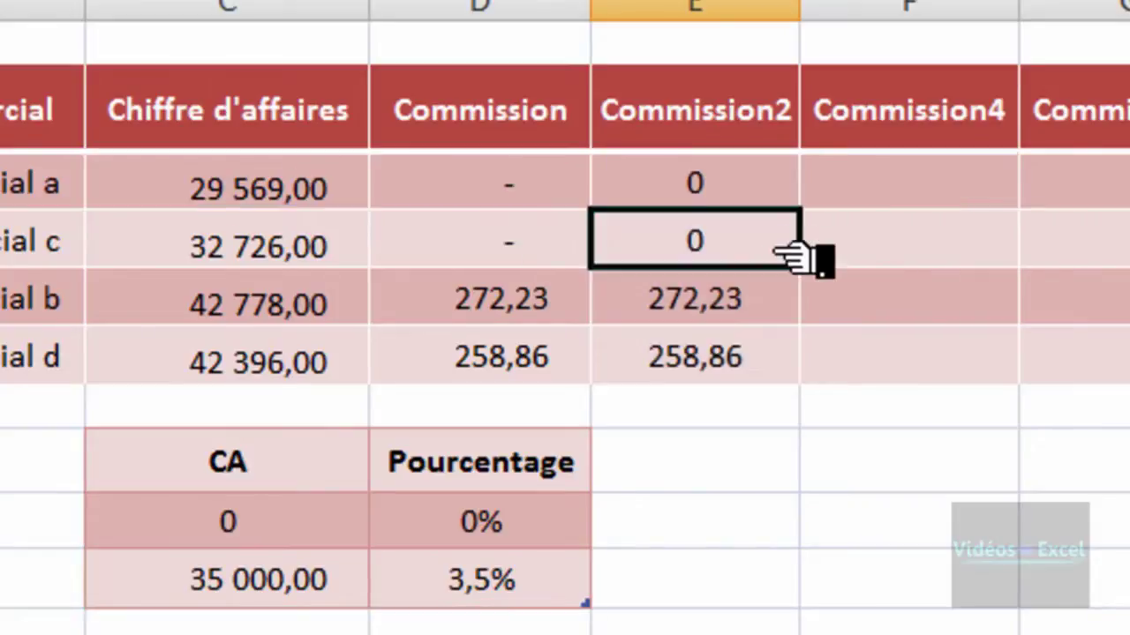
{"action": "left_click_drag", "start_coordinate": [751, 188], "coordinate": [755, 232]}
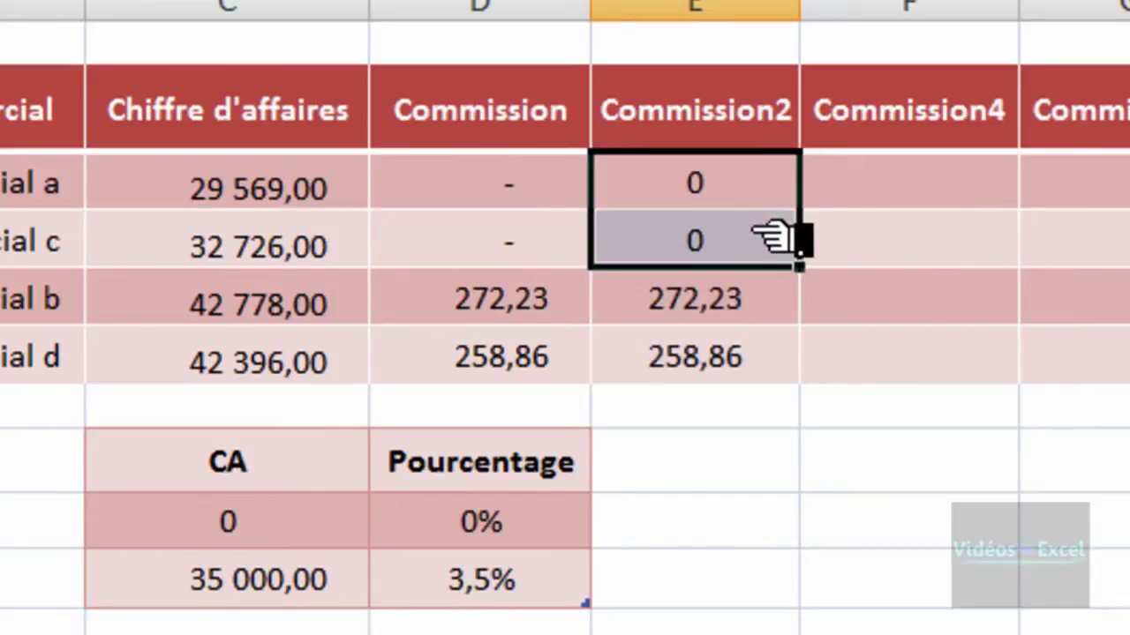
{"action": "left_click_drag", "start_coordinate": [221, 189], "coordinate": [202, 232]}
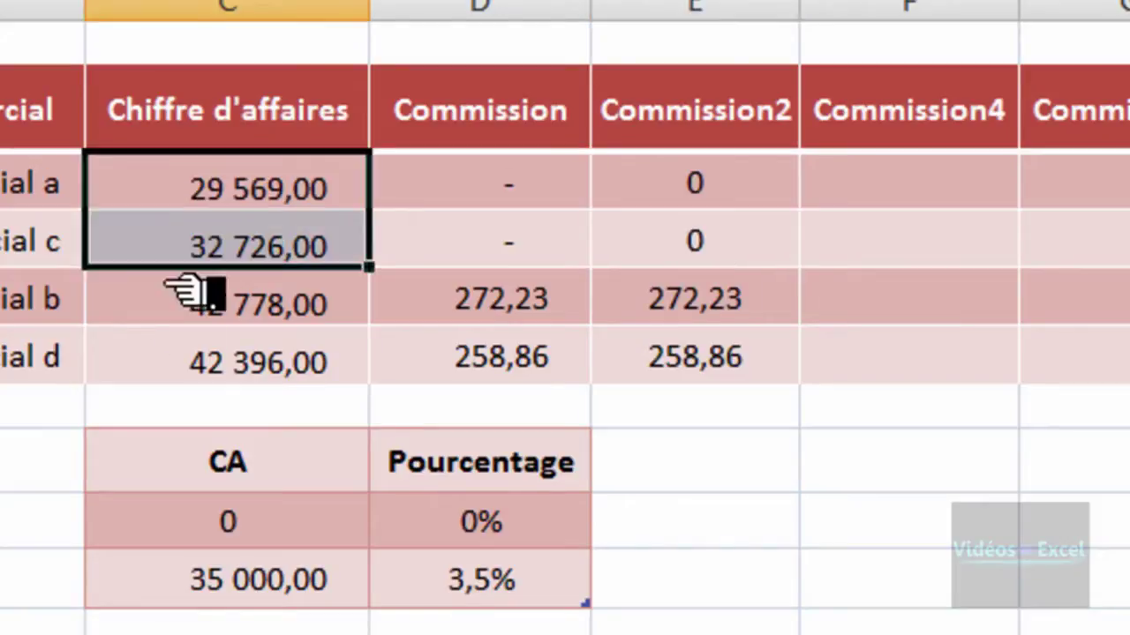
{"action": "left_click", "coordinate": [166, 584]}
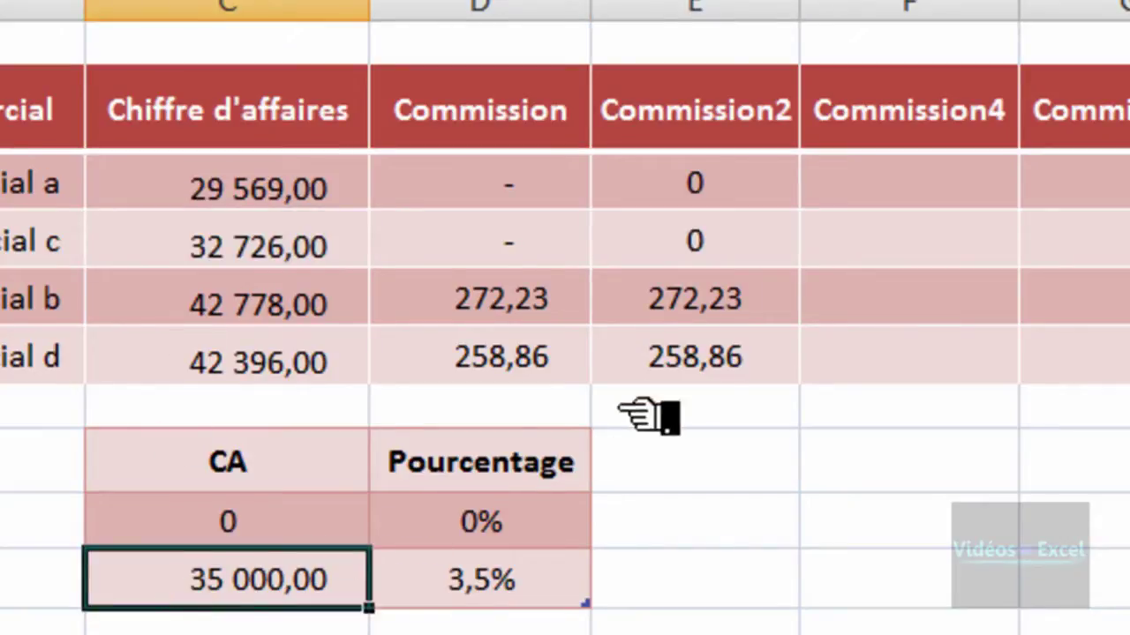
{"action": "left_click_drag", "start_coordinate": [795, 319], "coordinate": [788, 359]}
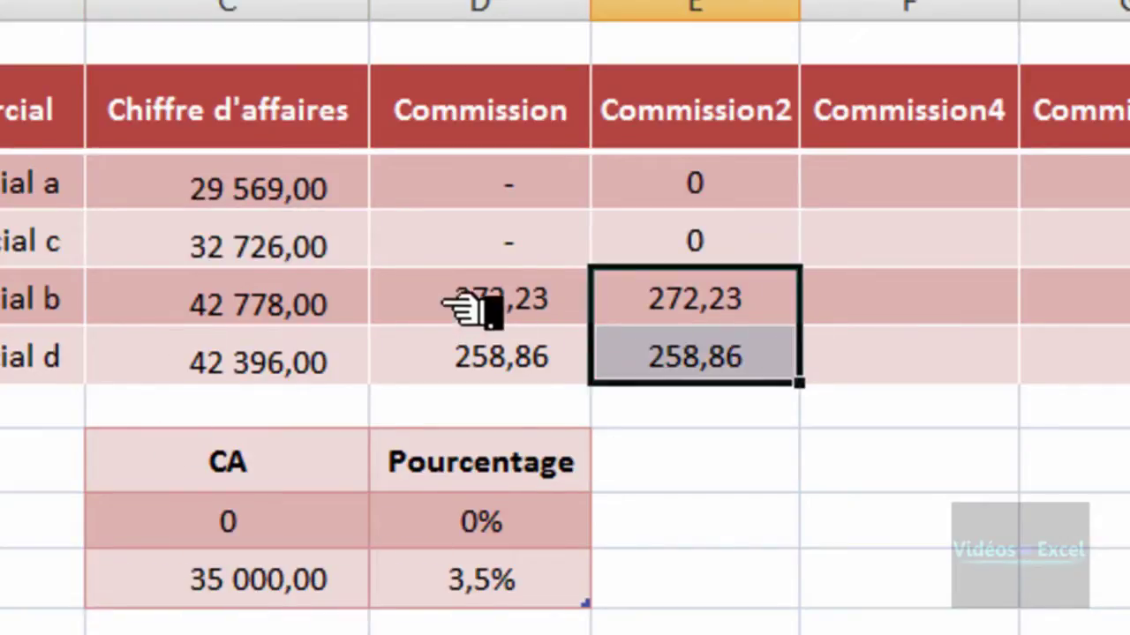
{"action": "left_click_drag", "start_coordinate": [465, 303], "coordinate": [434, 348]}
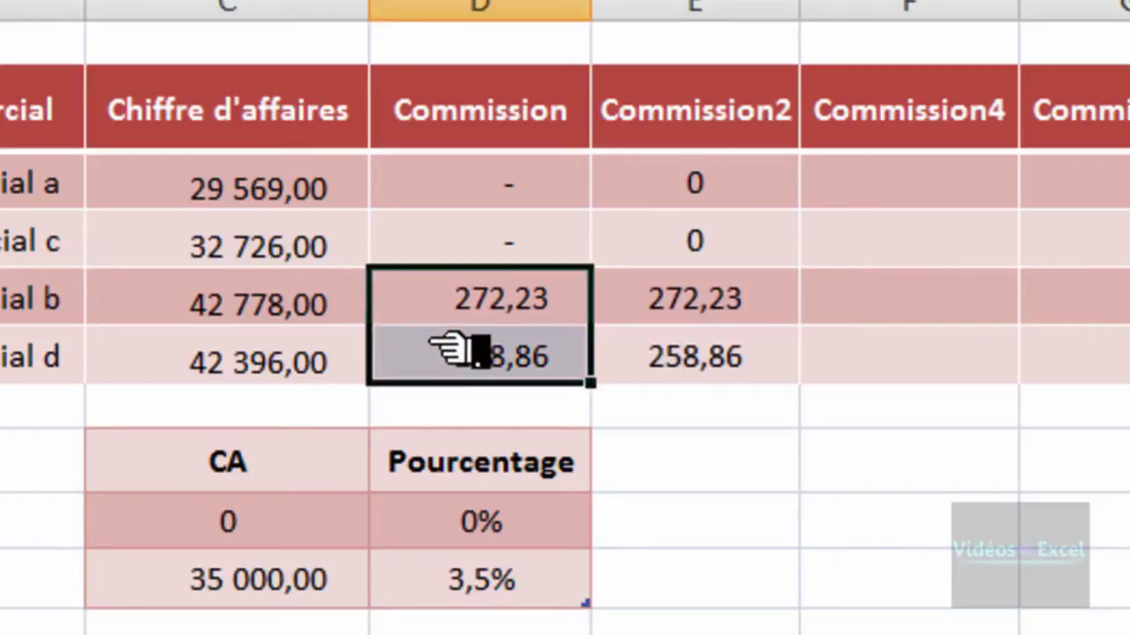
{"action": "double_click", "coordinate": [694, 303]}
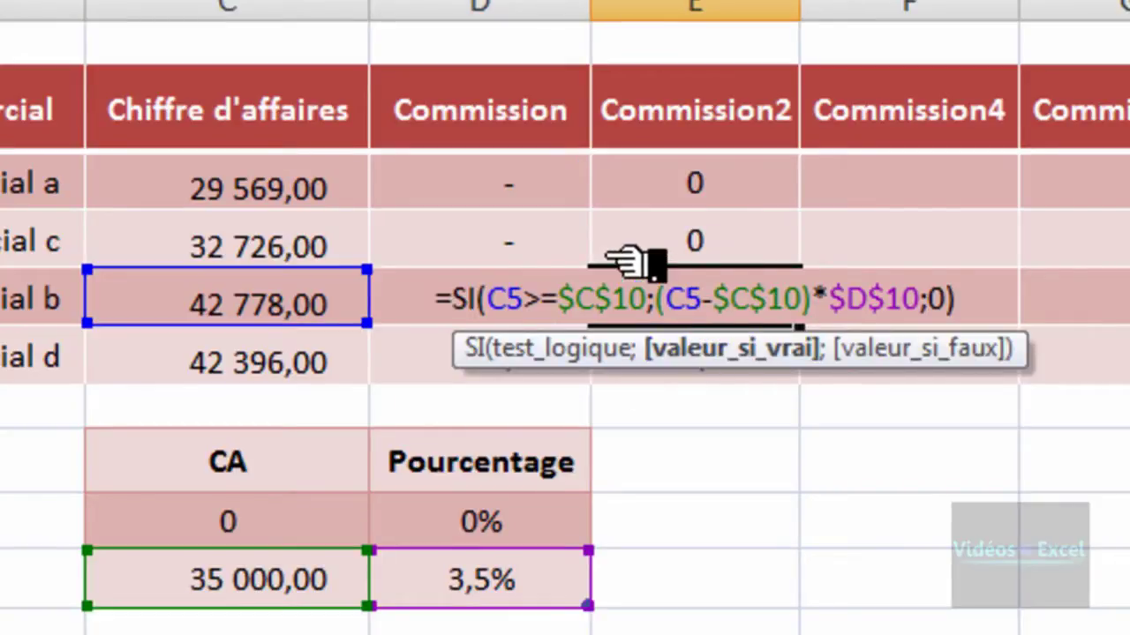
{"action": "left_click_drag", "start_coordinate": [164, 275], "coordinate": [265, 334]}
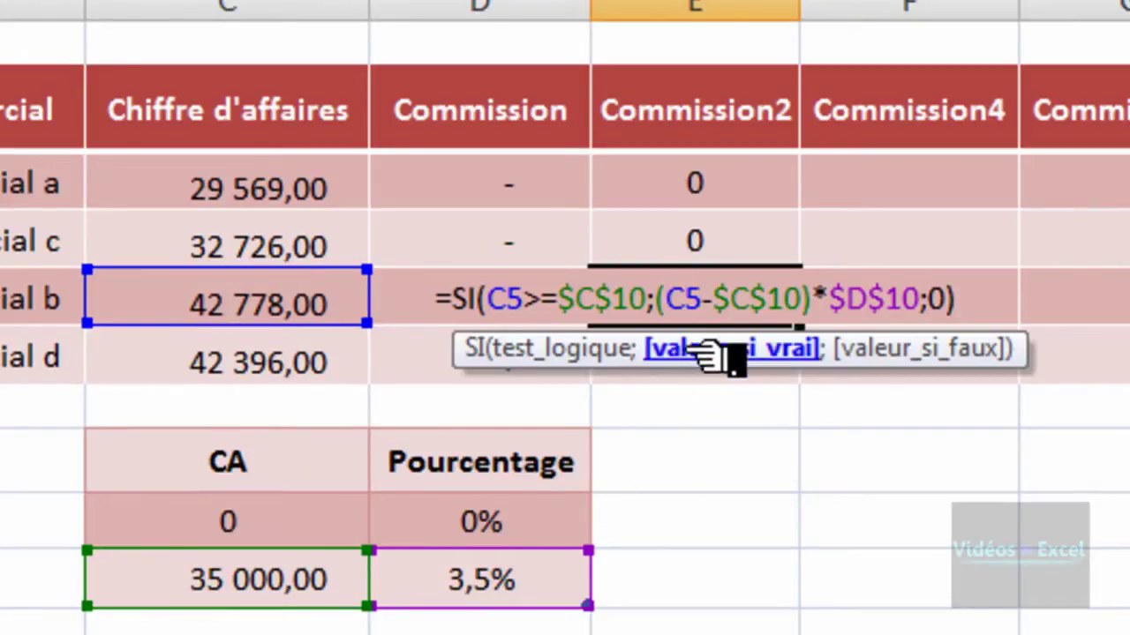
{"action": "left_click_drag", "start_coordinate": [669, 298], "coordinate": [923, 301]}
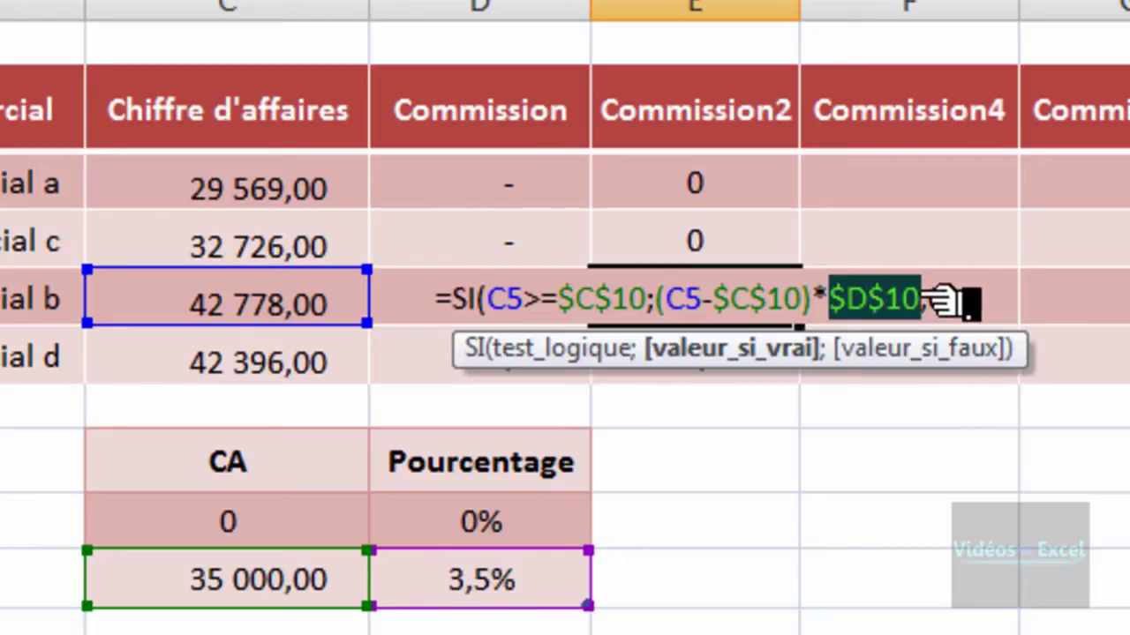
{"action": "key", "text": "ctrl+Return"}
{"action": "left_click", "coordinate": [569, 204]}
{"action": "left_click", "coordinate": [569, 248]}
{"action": "left_click", "coordinate": [550, 202]}
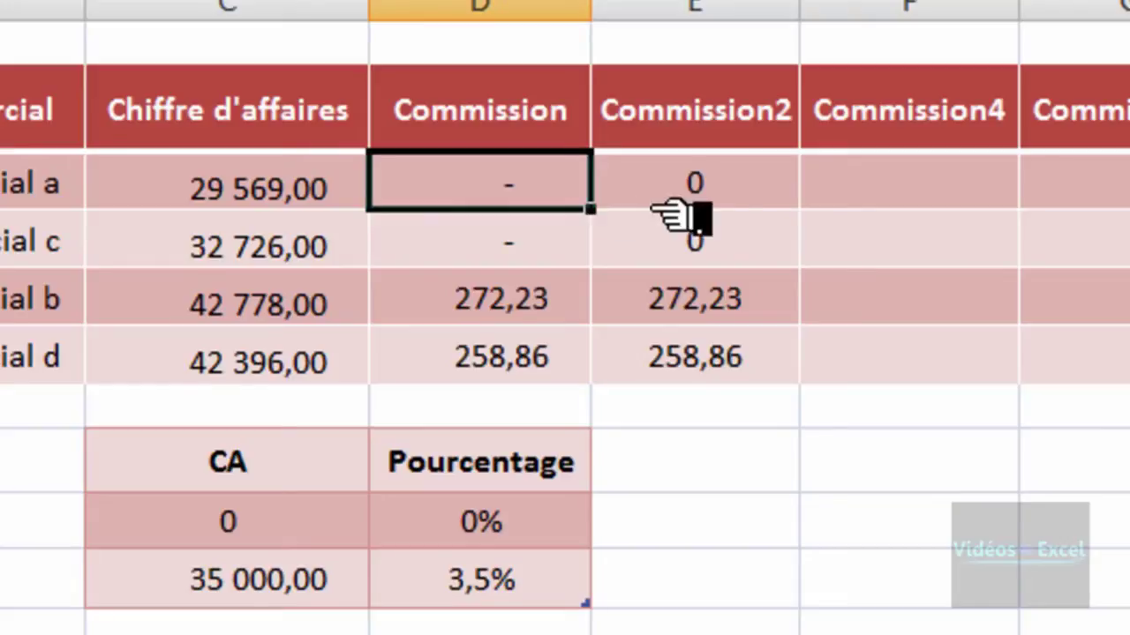
Replace the SI formula's false value 0 with "-" so low revenues show dashes
{"action": "left_click", "coordinate": [737, 197]}
{"action": "double_click", "coordinate": [737, 197]}
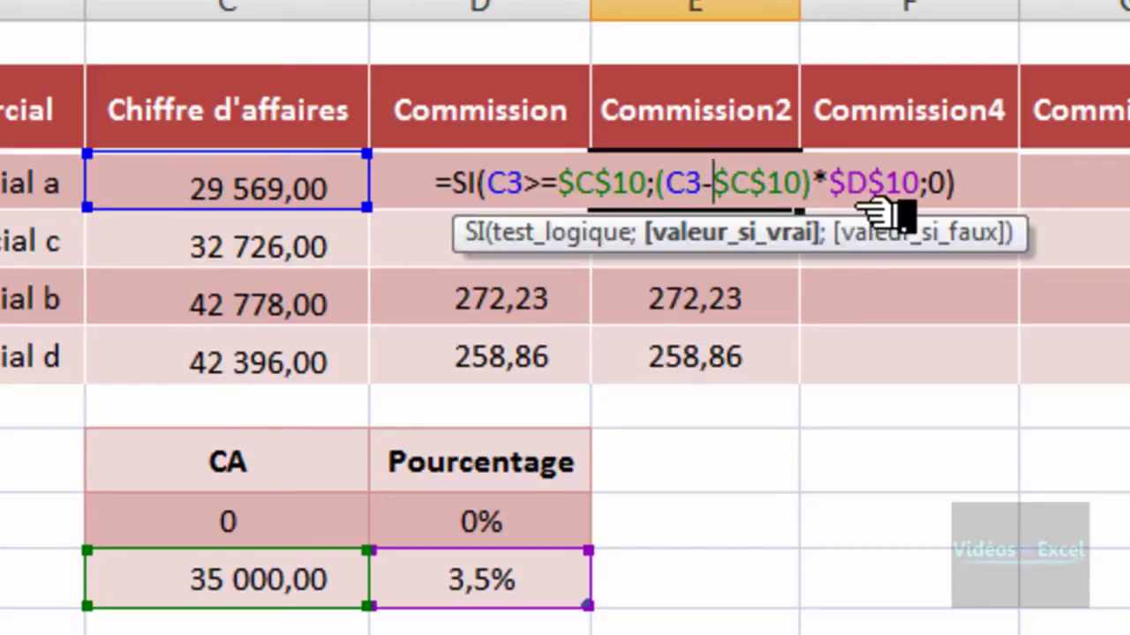
{"action": "key", "text": "BackSpace"}
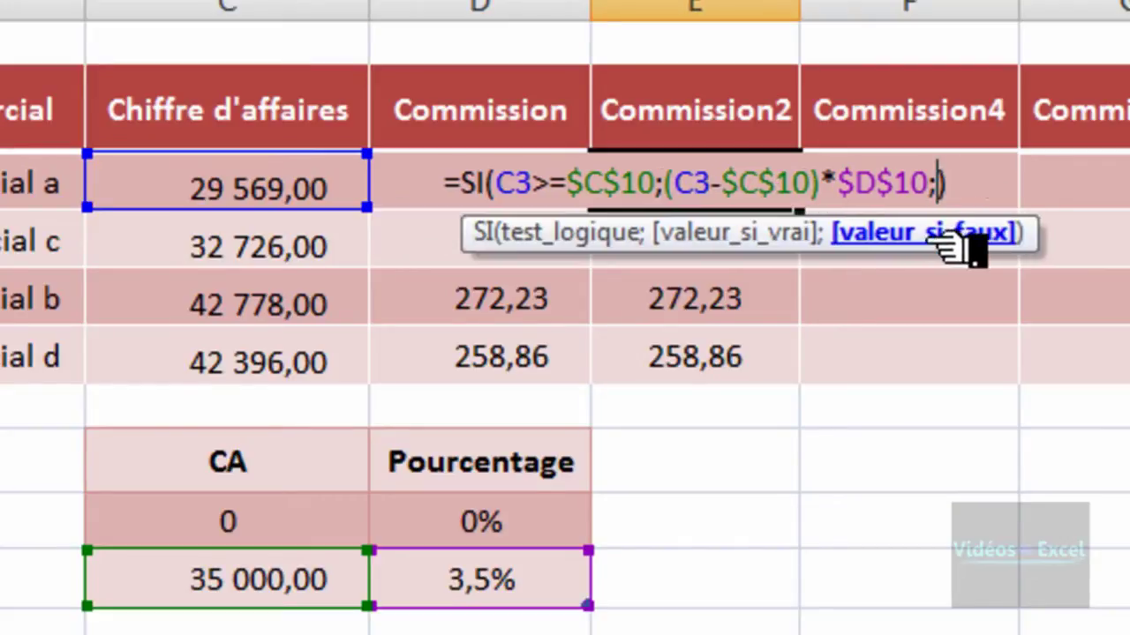
{"action": "type", "text": "\"6\""}
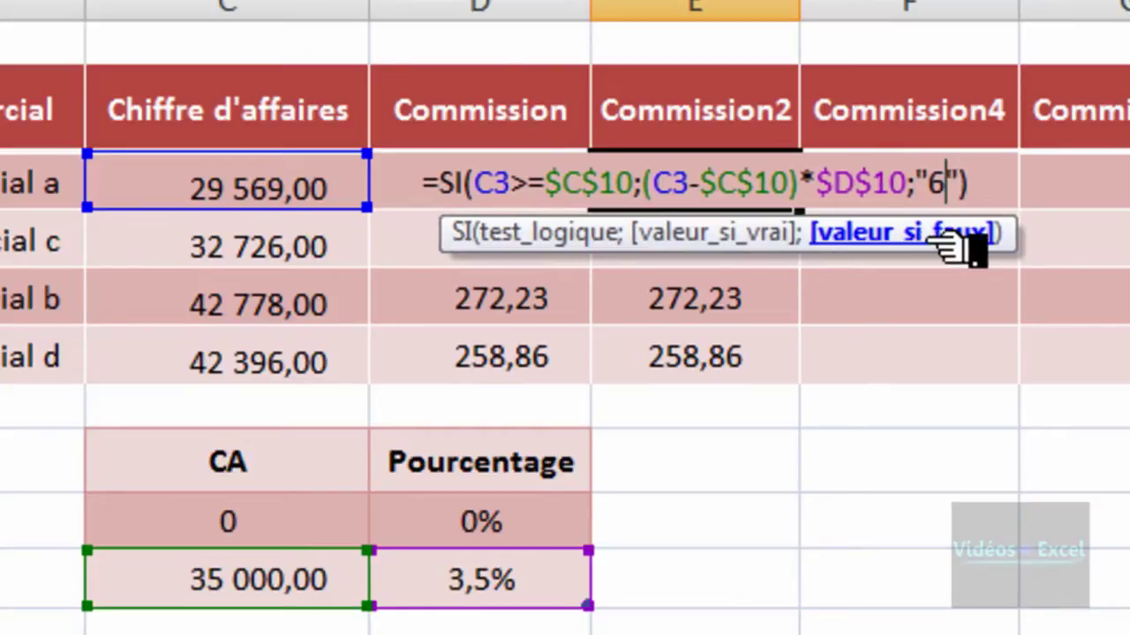
{"action": "key", "text": "Left"}
{"action": "key", "text": "BackSpace"}
{"action": "type", "text": "-"}
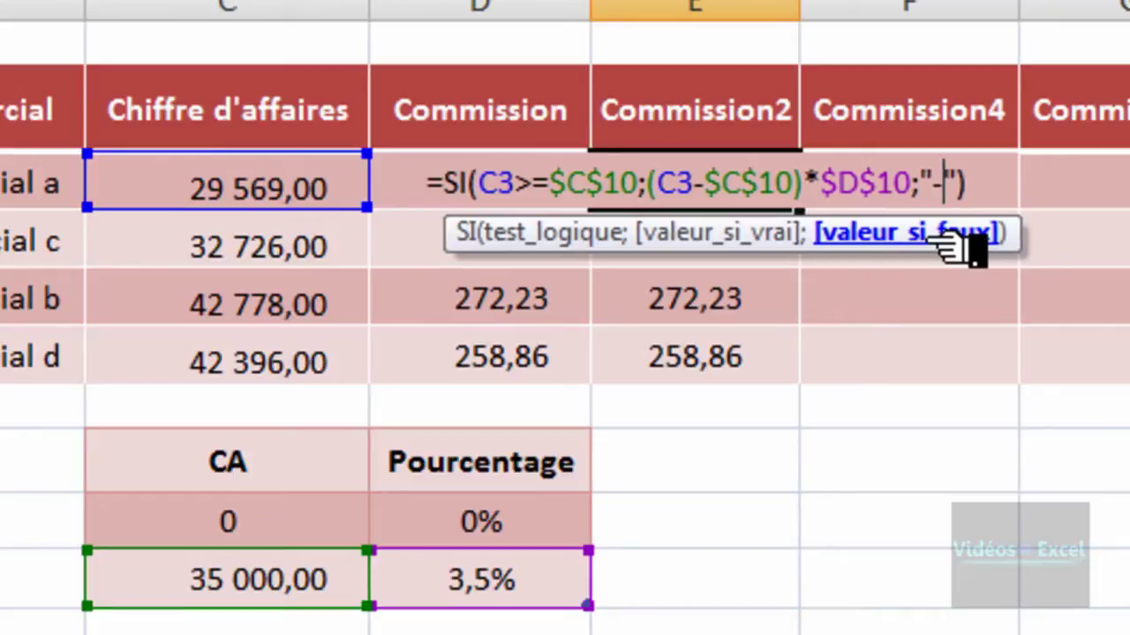
{"action": "key", "text": "ctrl+Return"}
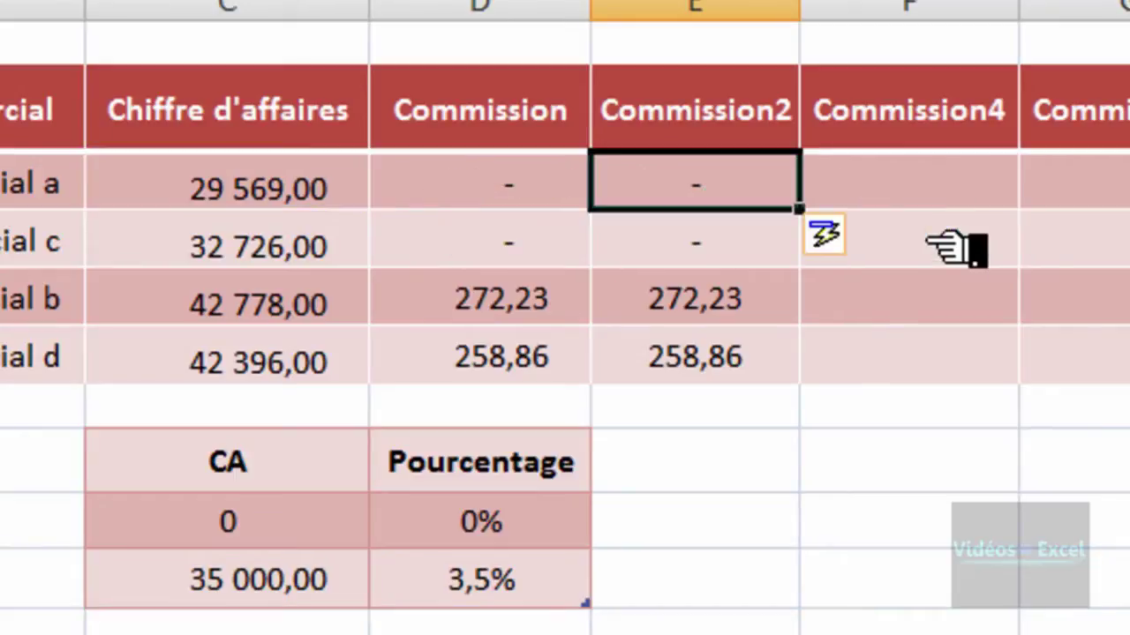
{"action": "left_click", "coordinate": [636, 357]}
{"action": "left_click", "coordinate": [704, 198]}
{"action": "left_click", "coordinate": [733, 357]}
{"action": "left_click", "coordinate": [751, 242]}
{"action": "left_click", "coordinate": [876, 189]}
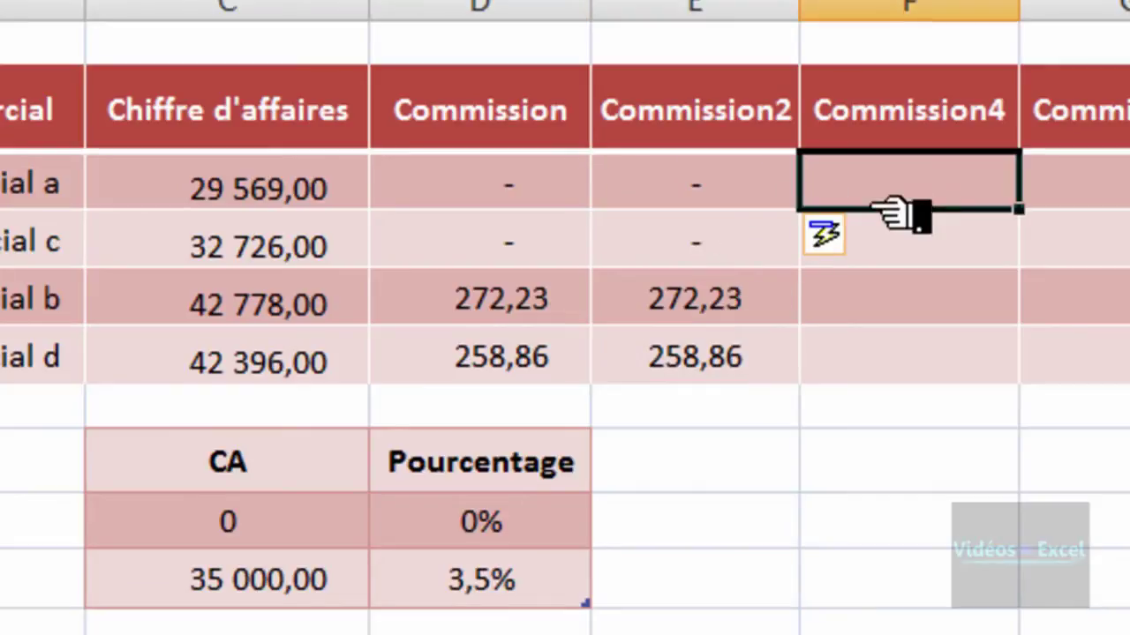
{"action": "left_click", "coordinate": [950, 375]}
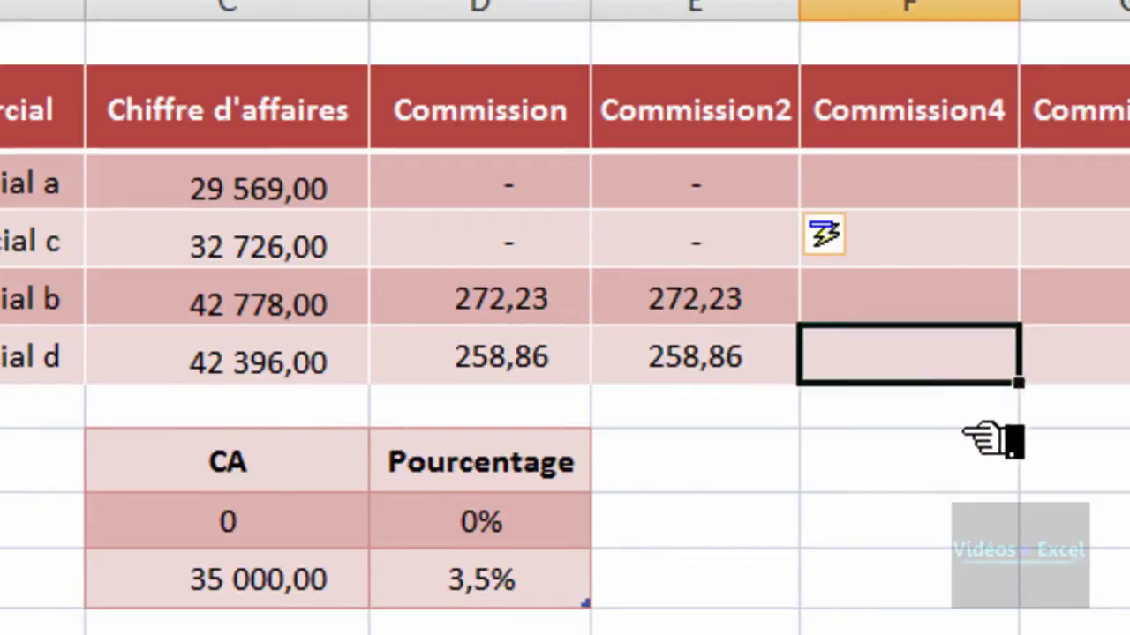